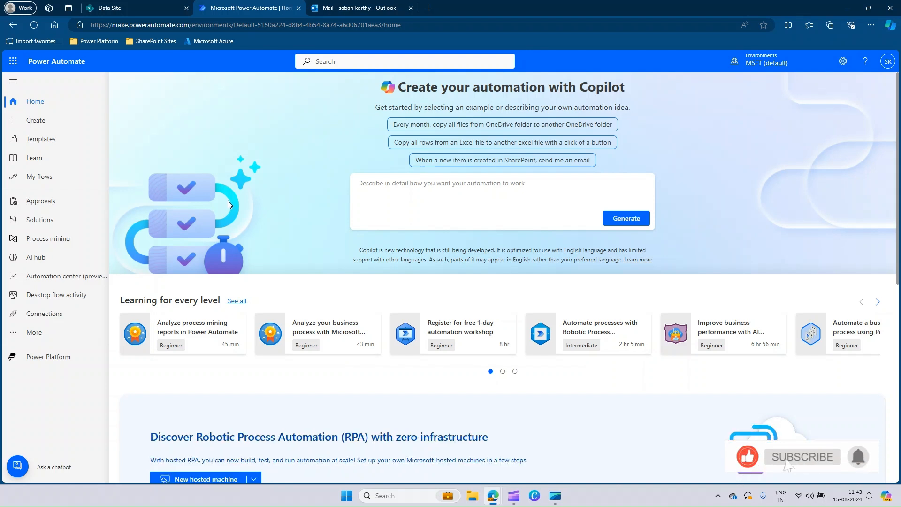
Step: Check the Leave Request list in SharePoint and create an automated cloud flow named "Leave Request Approval" with the SharePoint trigger When an item is created
{"action": "left_click", "coordinate": [117, 8]}
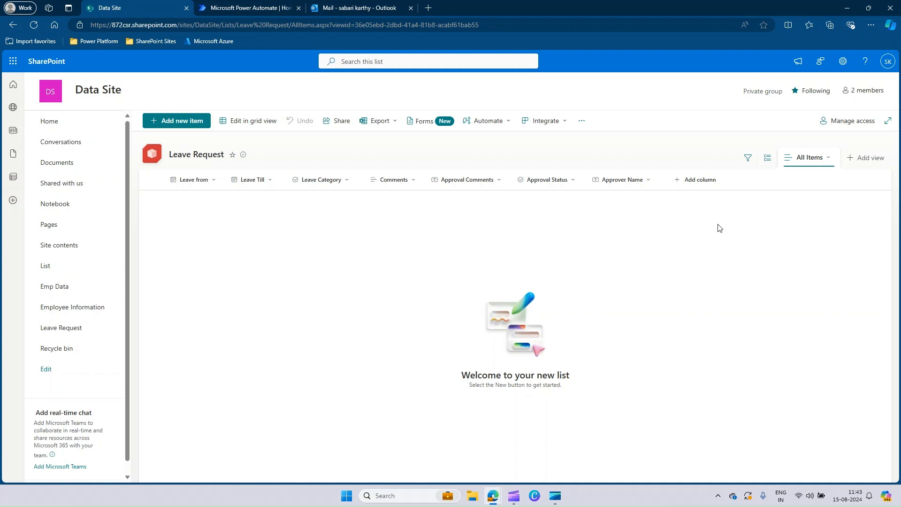
{"action": "left_click", "coordinate": [252, 8]}
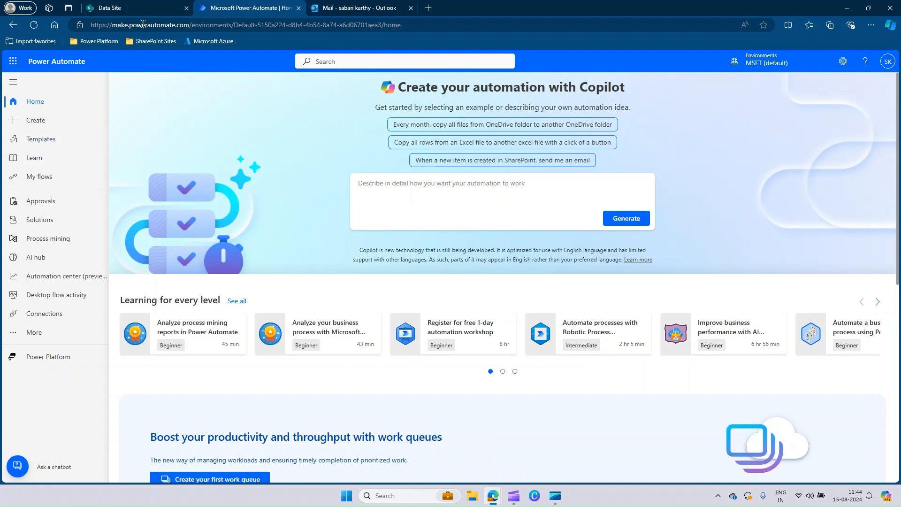
{"action": "left_click", "coordinate": [47, 123]}
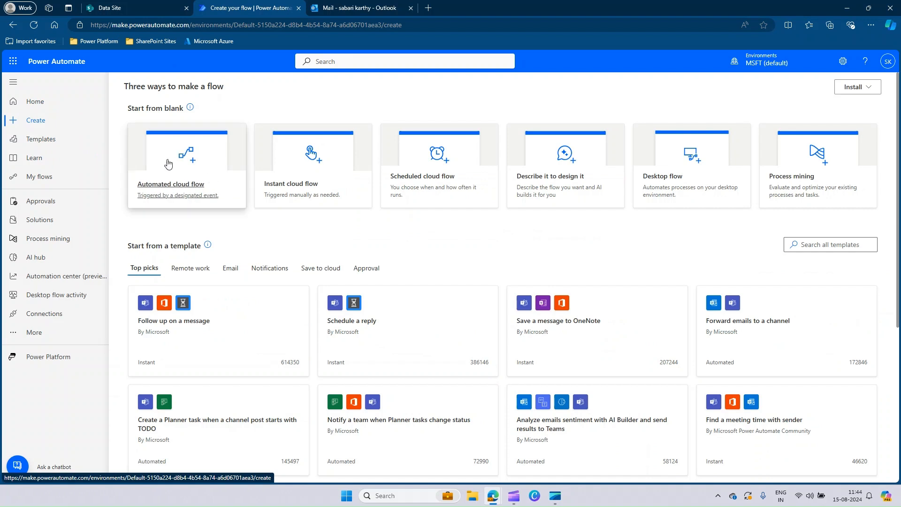
{"action": "left_click", "coordinate": [187, 167]}
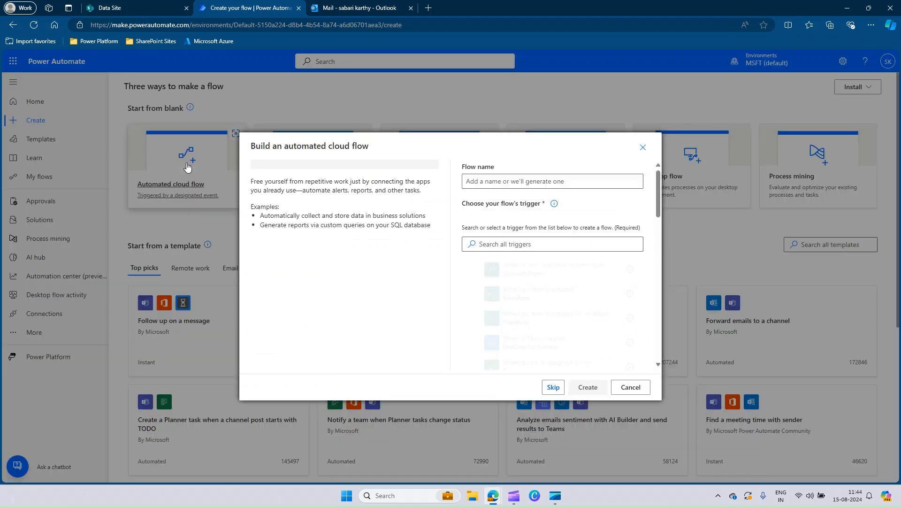
{"action": "left_click", "coordinate": [479, 182]}
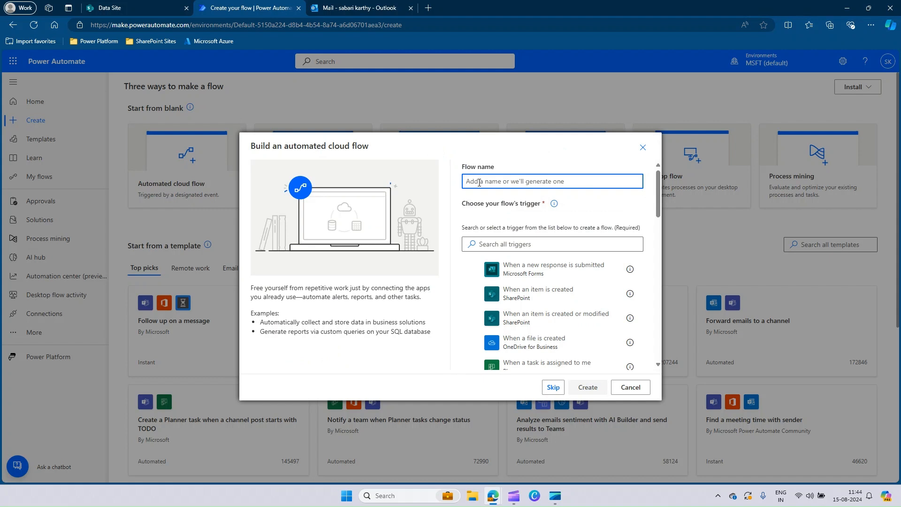
{"action": "type", "text": "Leave"}
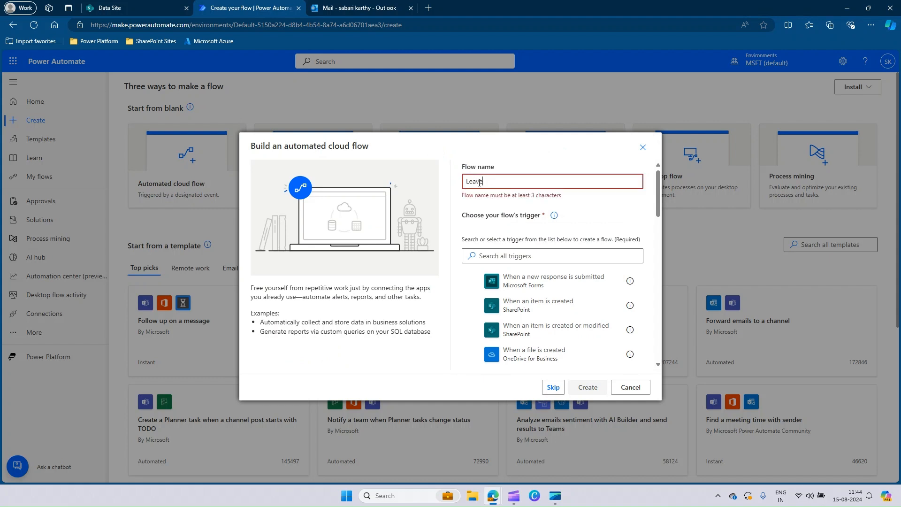
{"action": "type", "text": " Request Approval"}
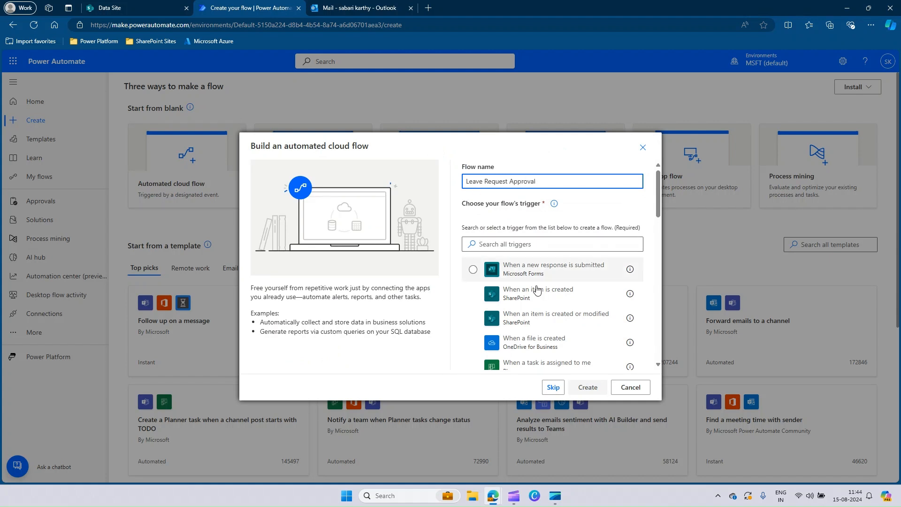
{"action": "left_click", "coordinate": [562, 296]}
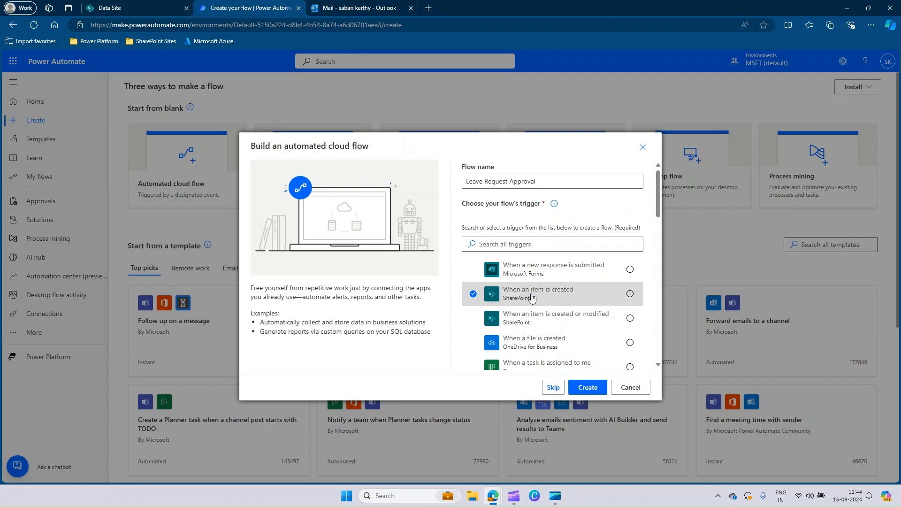
{"action": "left_click", "coordinate": [587, 387]}
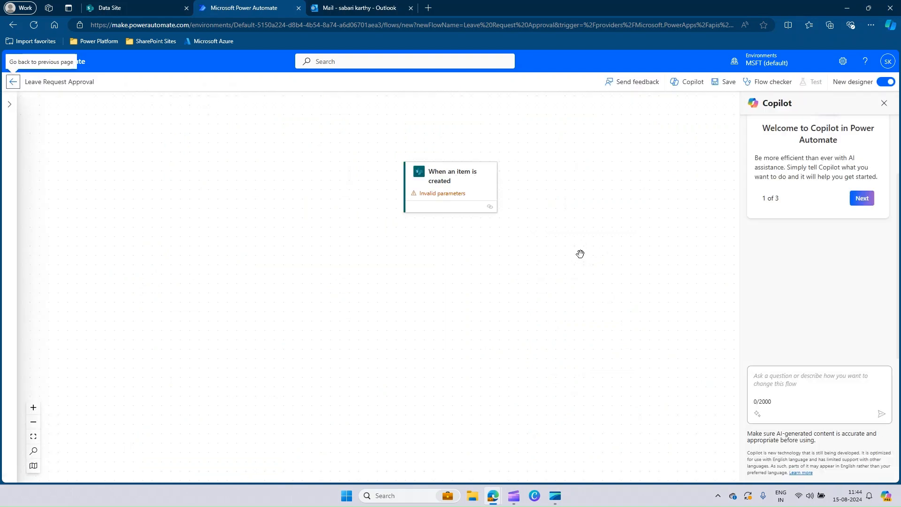
Step: Turn off the new designer and set the trigger's site address to Data Site and its list name to Leave Request
{"action": "left_click", "coordinate": [886, 82]}
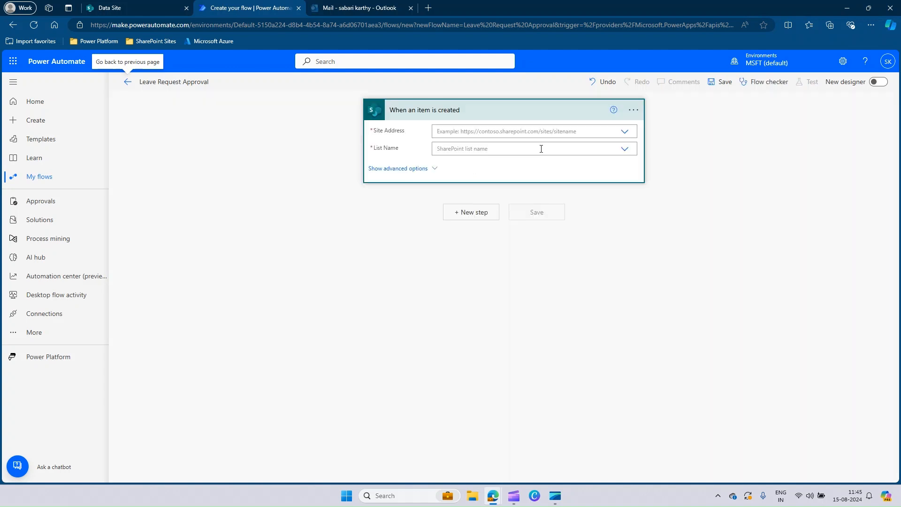
{"action": "left_click", "coordinate": [626, 133]}
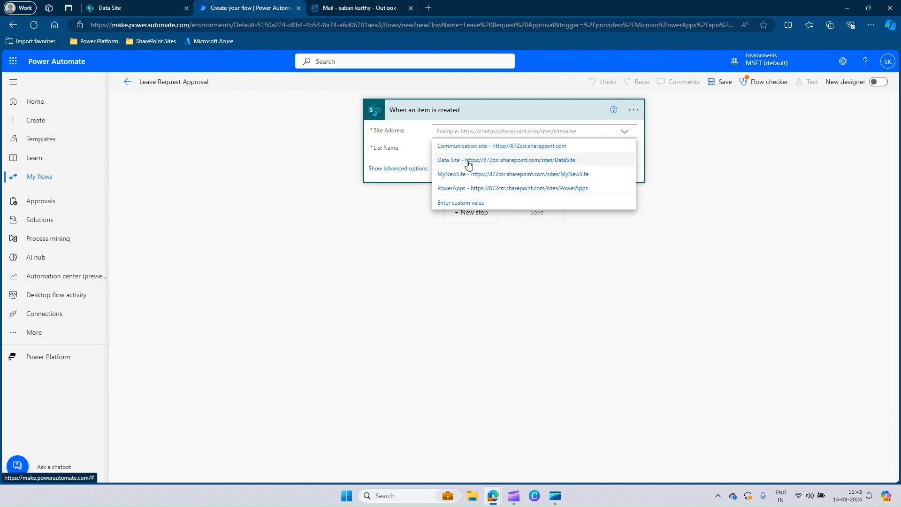
{"action": "left_click", "coordinate": [468, 165]}
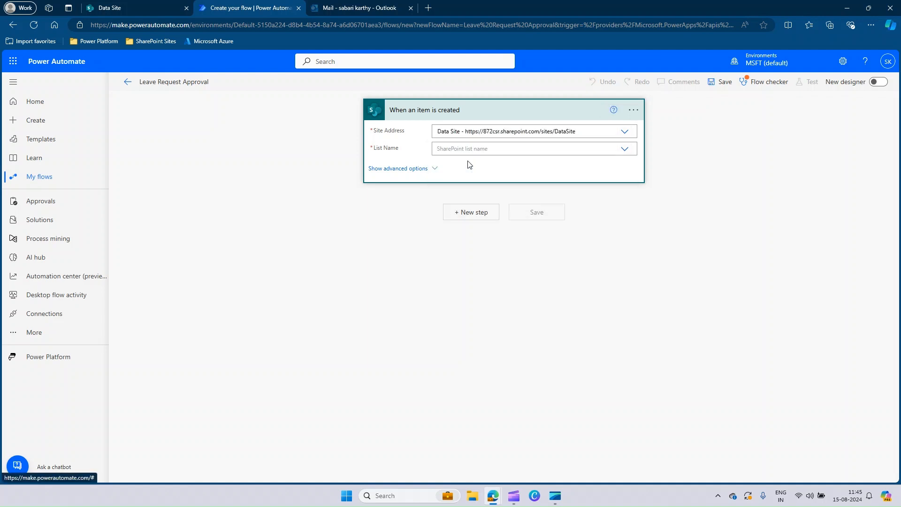
{"action": "left_click", "coordinate": [625, 149]}
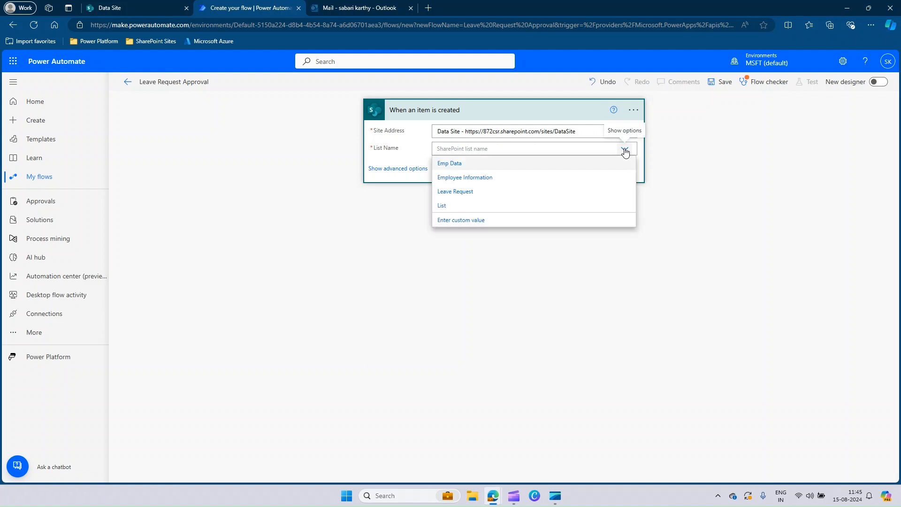
{"action": "left_click", "coordinate": [459, 191]}
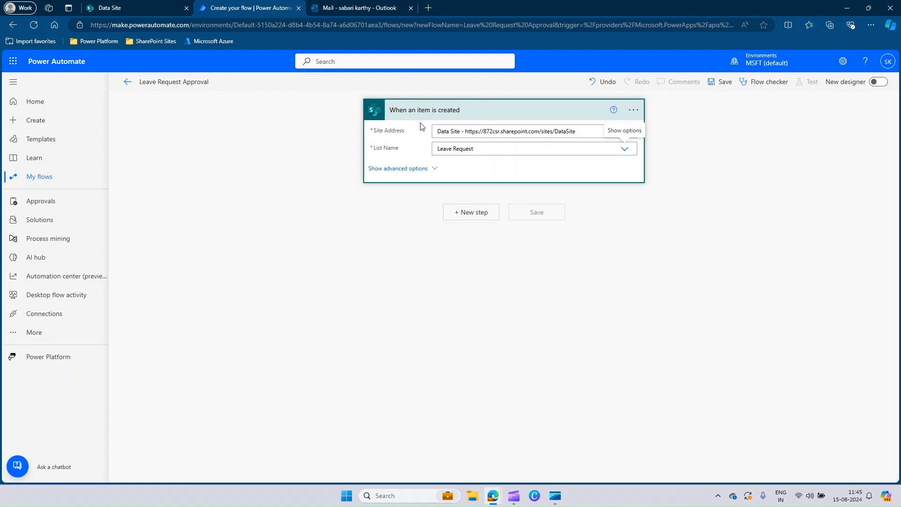
Step: Add the Office 365 Users action Get manager (V2) after the trigger
{"action": "left_click", "coordinate": [474, 216]}
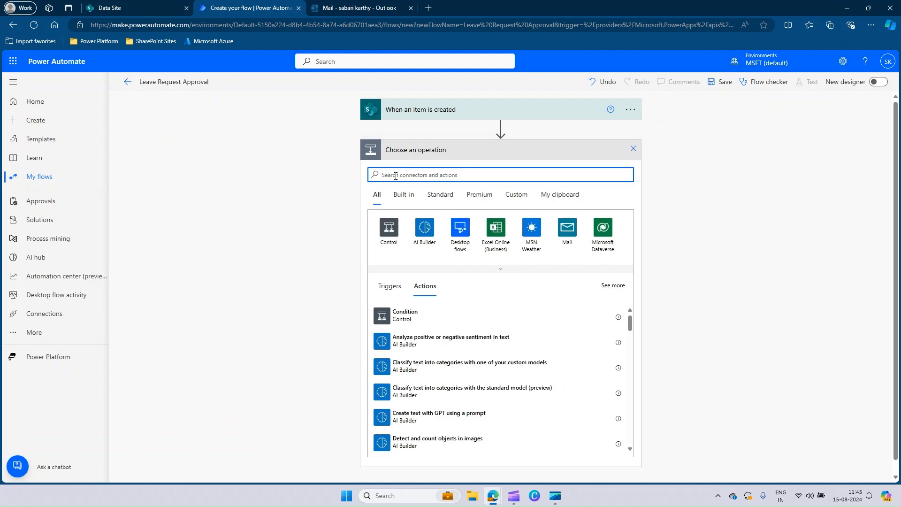
{"action": "type", "text": "office"}
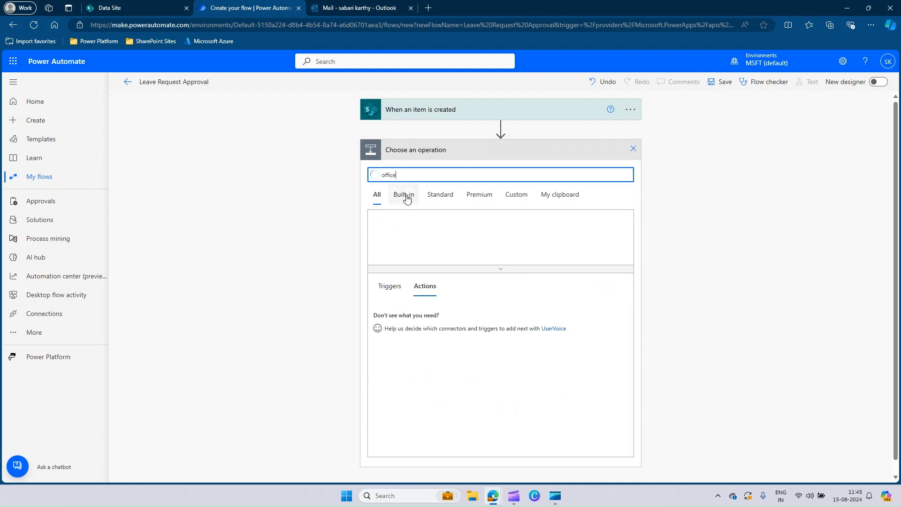
{"action": "left_click", "coordinate": [422, 234]}
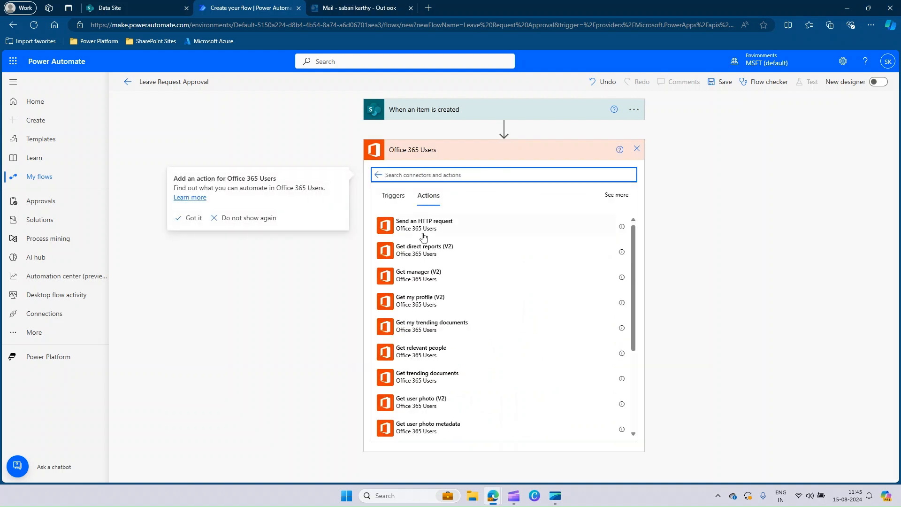
{"action": "scroll", "coordinate": [431, 278], "scroll_direction": "down", "scroll_amount": 5}
{"action": "scroll", "coordinate": [431, 280], "scroll_direction": "up", "scroll_amount": 5}
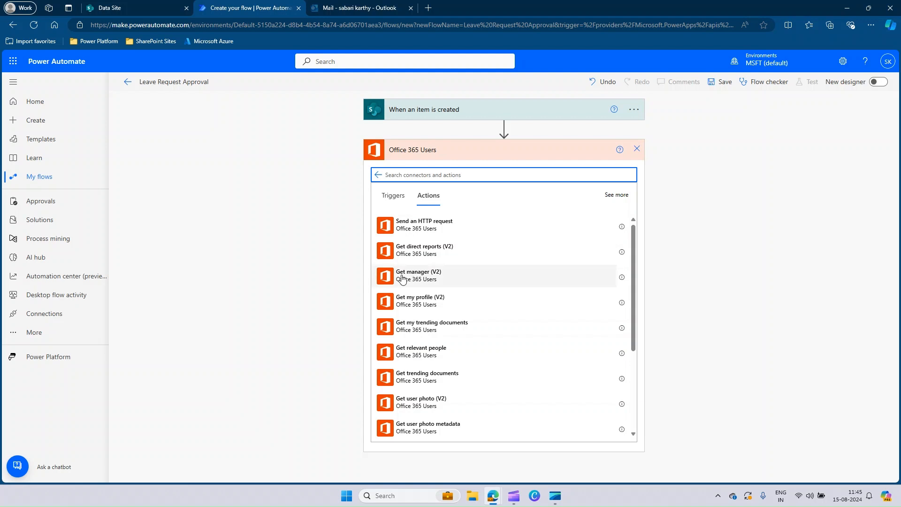
{"action": "left_click", "coordinate": [434, 277]}
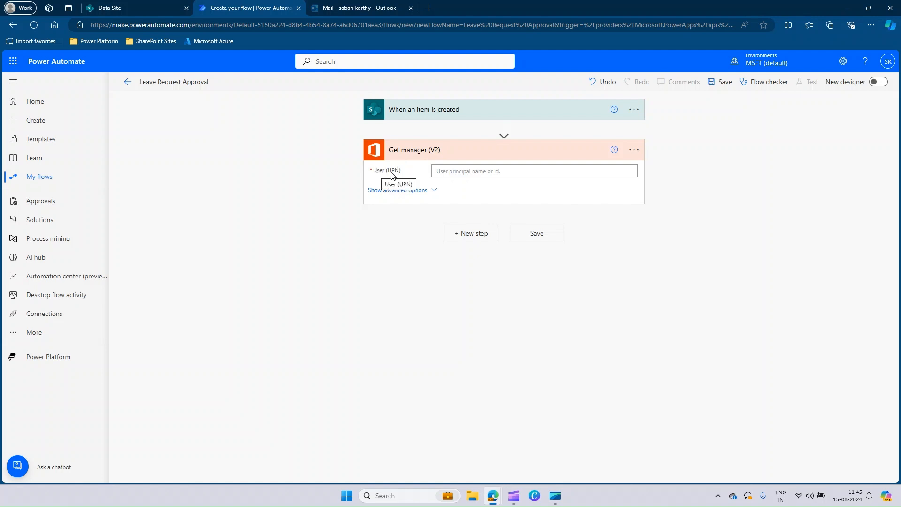
Step: Set the User (UPN) of Get manager (V2) to the trigger's dynamic value Created By Email
{"action": "left_click", "coordinate": [456, 170]}
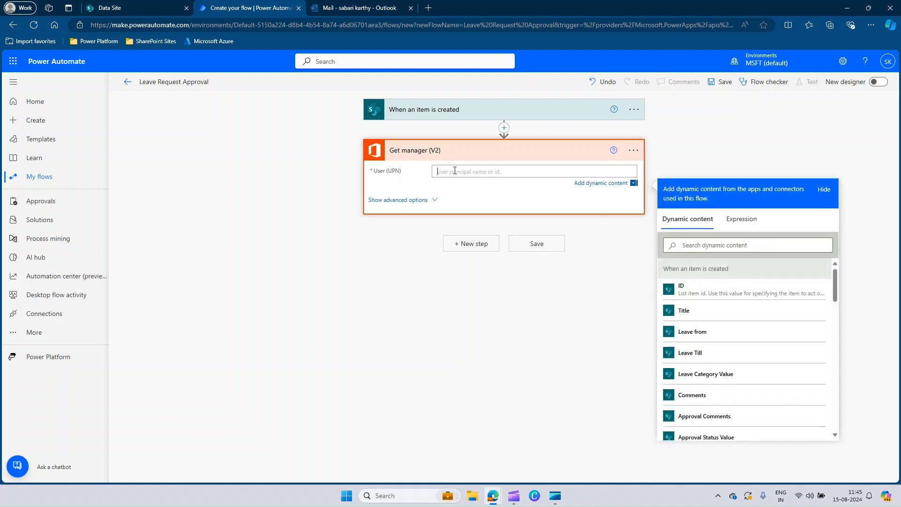
{"action": "left_click", "coordinate": [689, 246]}
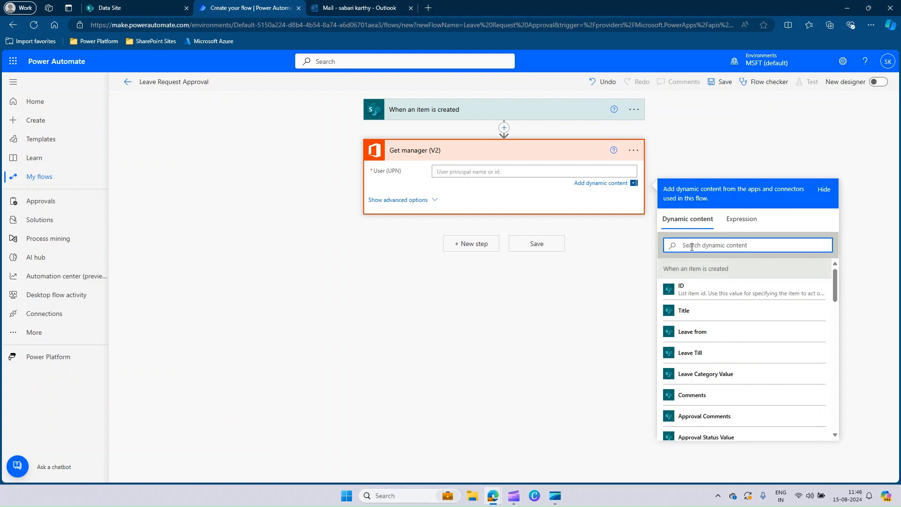
{"action": "type", "text": "created"}
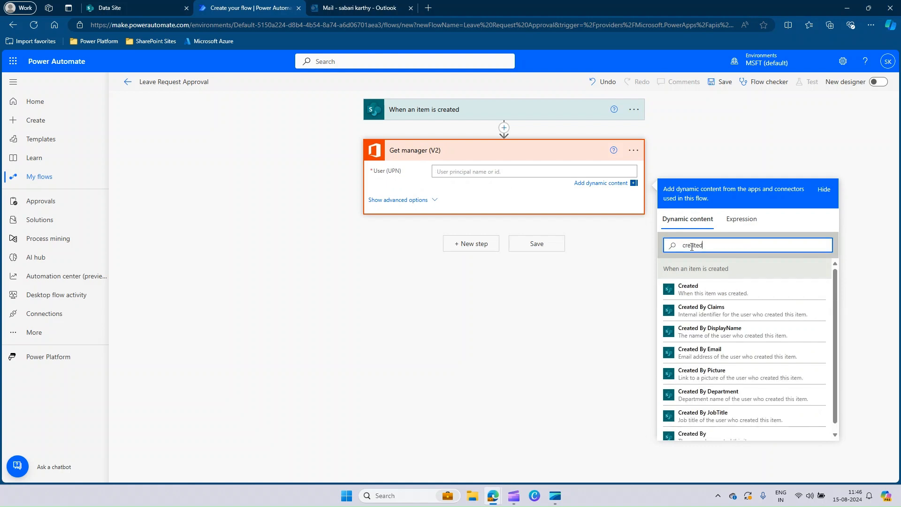
{"action": "left_click", "coordinate": [722, 357]}
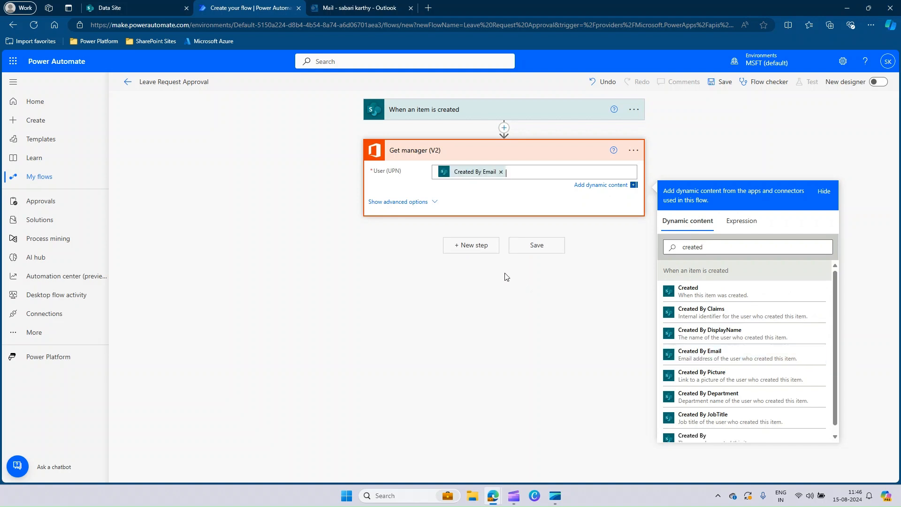
Step: Add the Approvals action Start and wait for an approval with approval type Approve/Reject - First to respond
{"action": "left_click", "coordinate": [477, 251]}
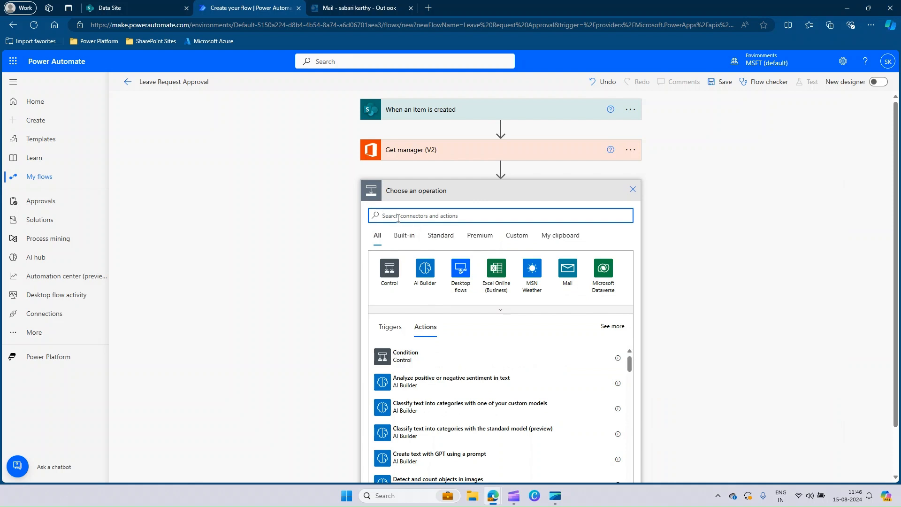
{"action": "type", "text": "Approval"}
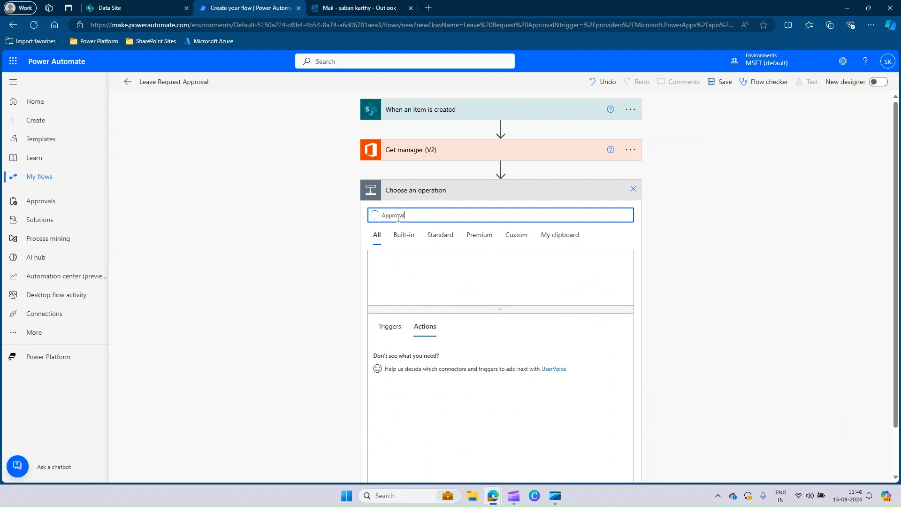
{"action": "left_click", "coordinate": [392, 274]}
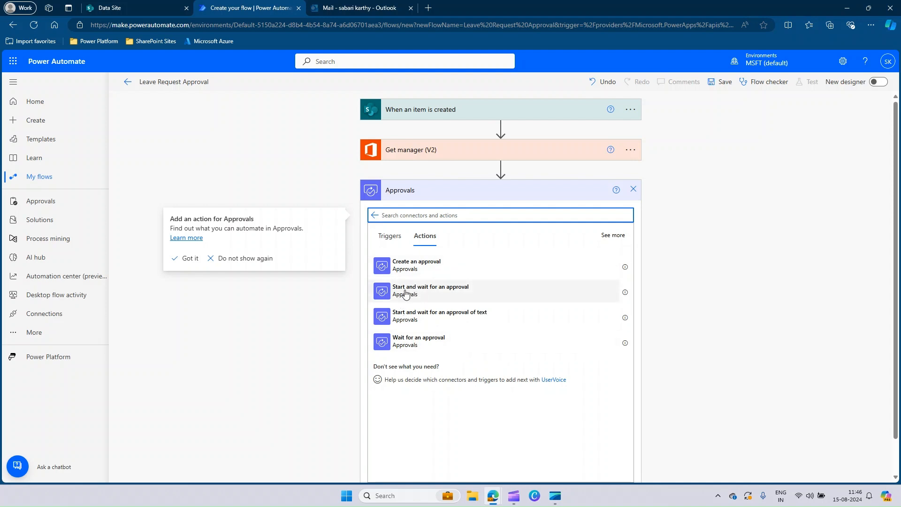
{"action": "left_click", "coordinate": [451, 295]}
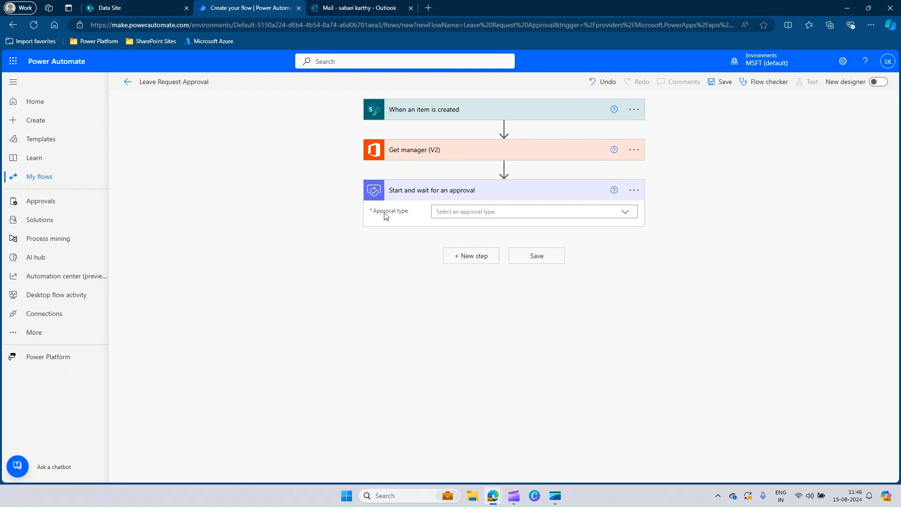
{"action": "left_click", "coordinate": [625, 215]}
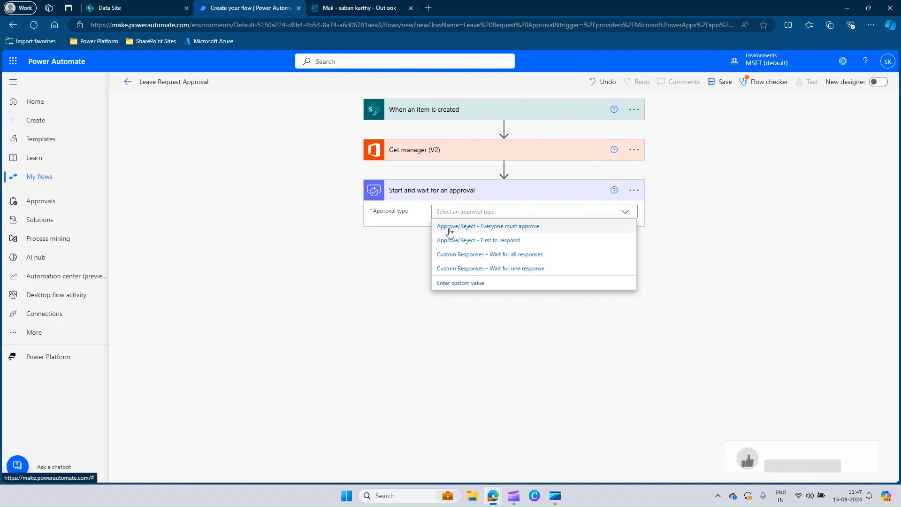
{"action": "left_click", "coordinate": [507, 241]}
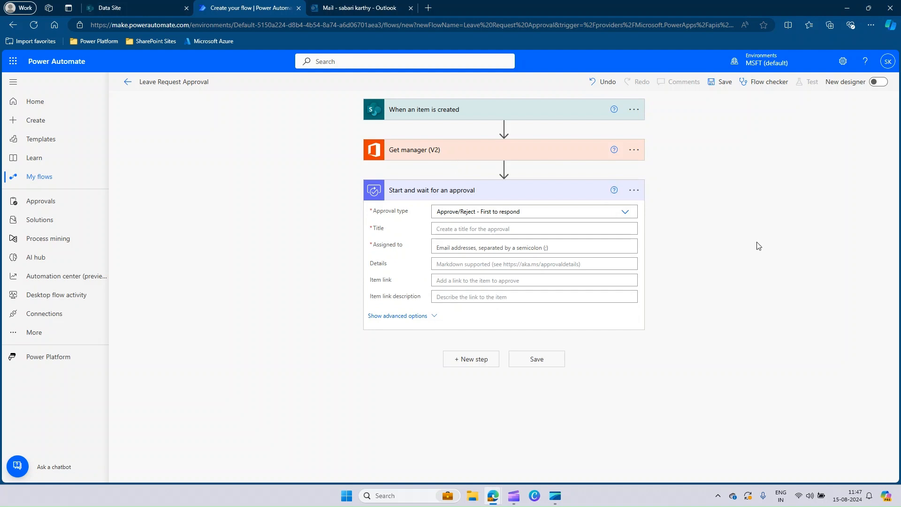
Step: Set the approval title to "Leave Requested for:" followed by the dynamic value Created By DisplayName
{"action": "left_click", "coordinate": [457, 229]}
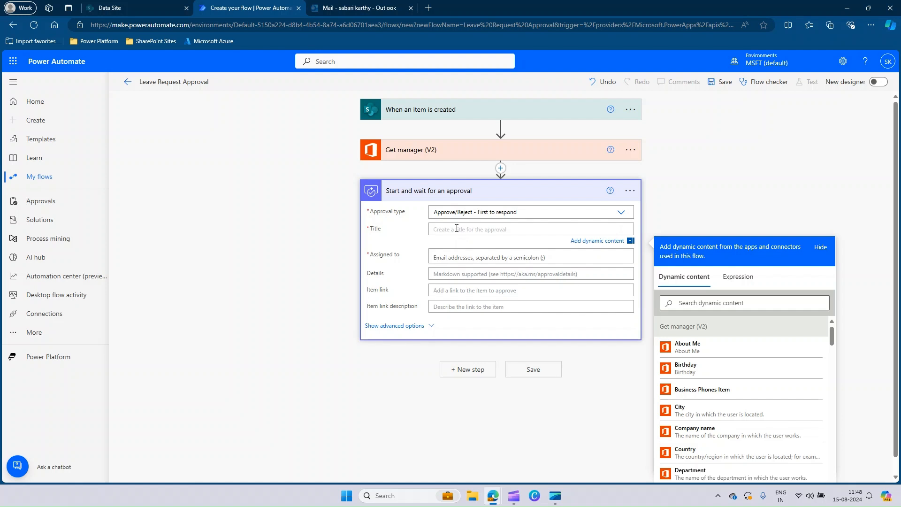
{"action": "type", "text": "Leave Requested for:"}
{"action": "left_click", "coordinate": [721, 305]}
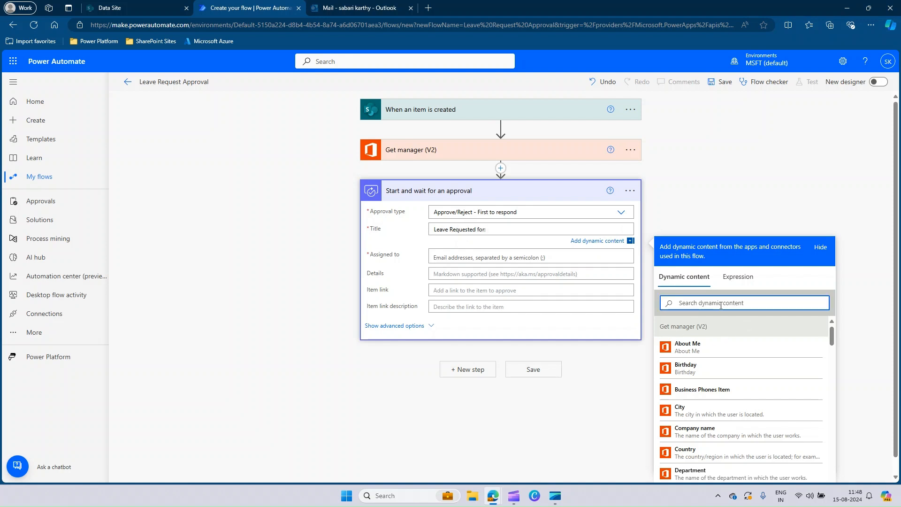
{"action": "type", "text": "created"}
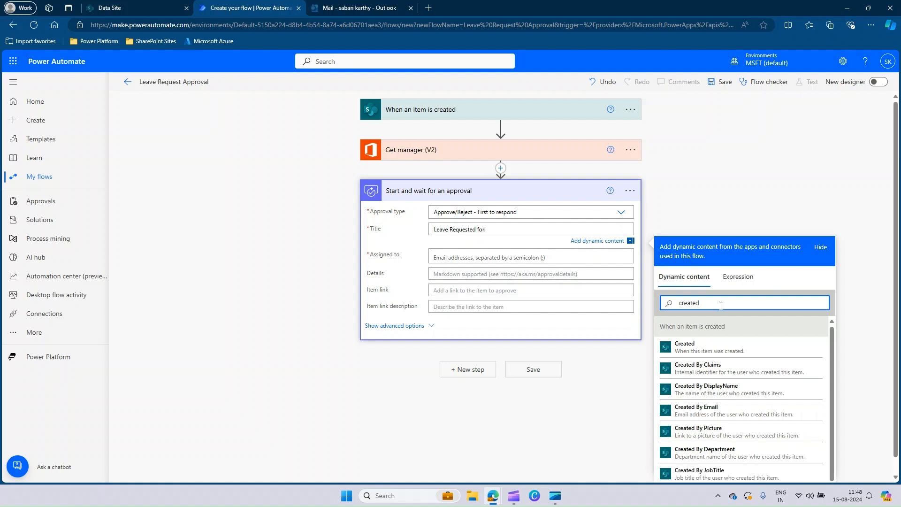
{"action": "left_click", "coordinate": [721, 389]}
Step: Assign the approval to the Mail dynamic value from Get manager (V2)
{"action": "left_click", "coordinate": [441, 260]}
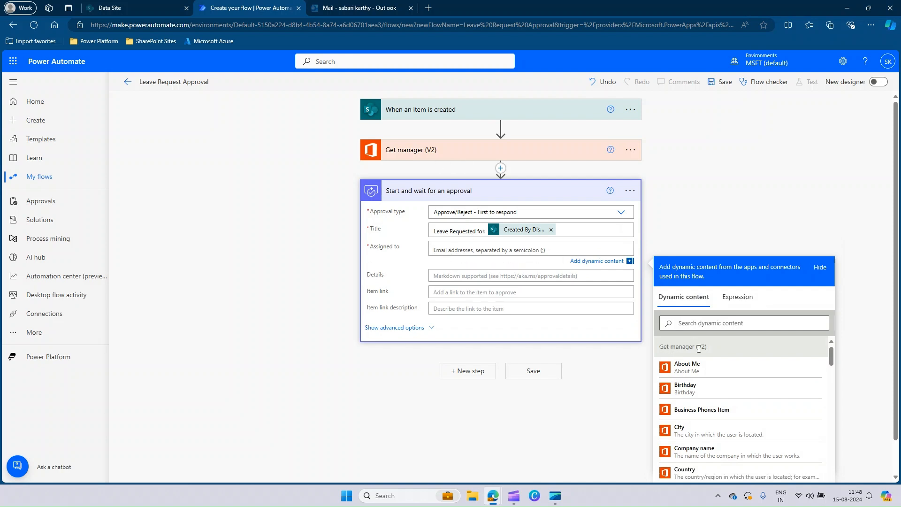
{"action": "scroll", "coordinate": [700, 349], "scroll_direction": "down", "scroll_amount": 5}
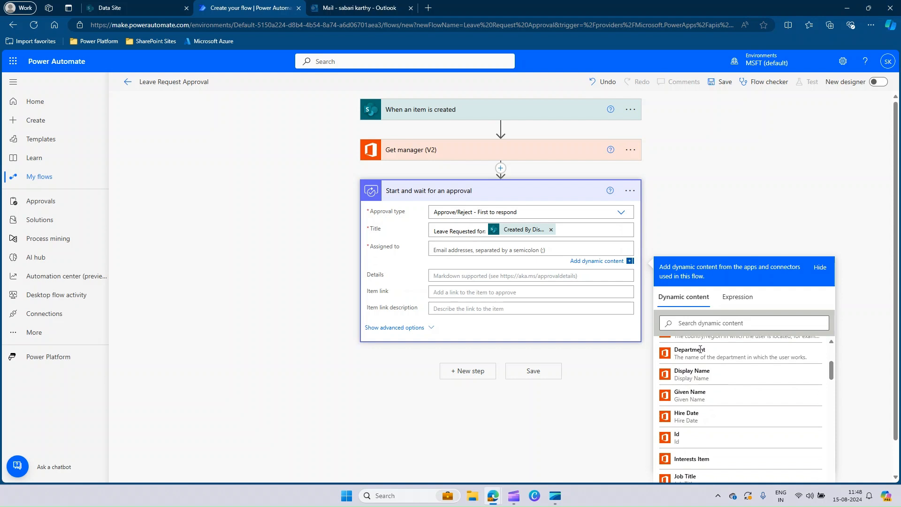
{"action": "scroll", "coordinate": [700, 352], "scroll_direction": "down", "scroll_amount": 1}
{"action": "left_click", "coordinate": [685, 405]}
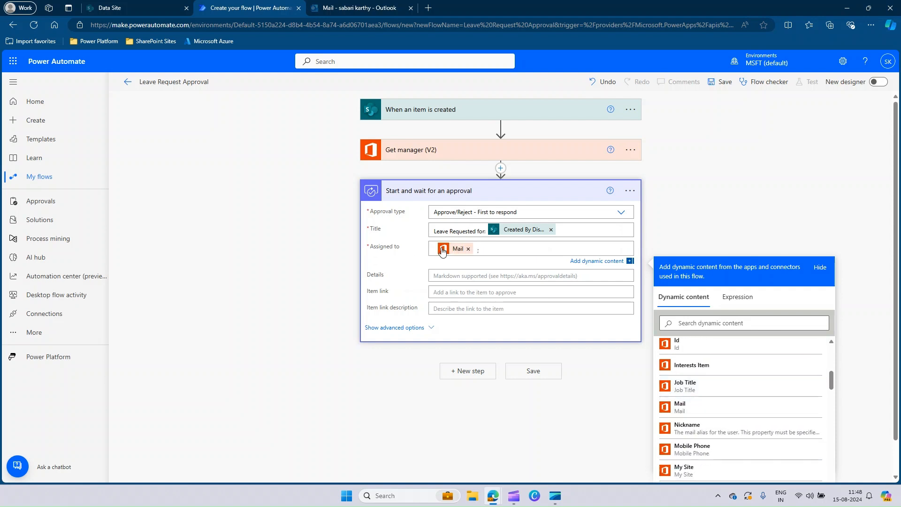
Step: Start the approval's Details with "Leave Requested from:" followed by the trigger's dynamic value Leave from
{"action": "left_click", "coordinate": [444, 278]}
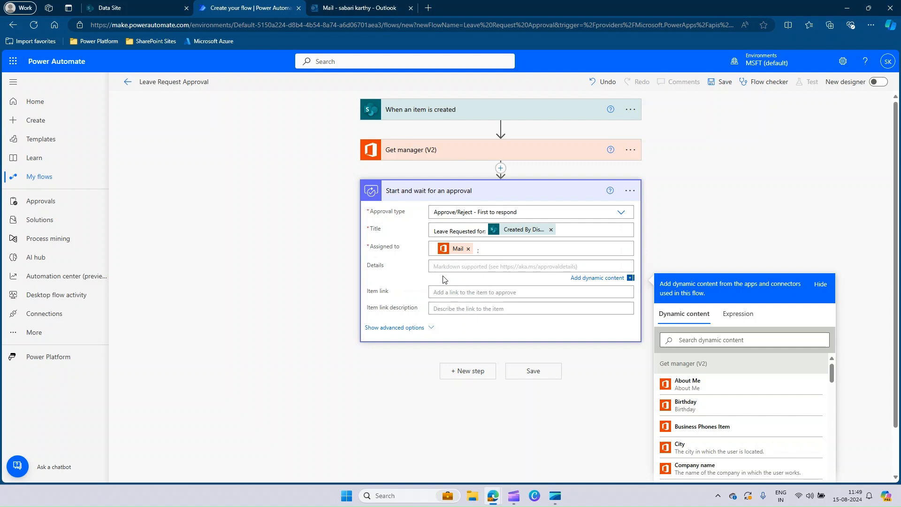
{"action": "type", "text": "Leave Req"}
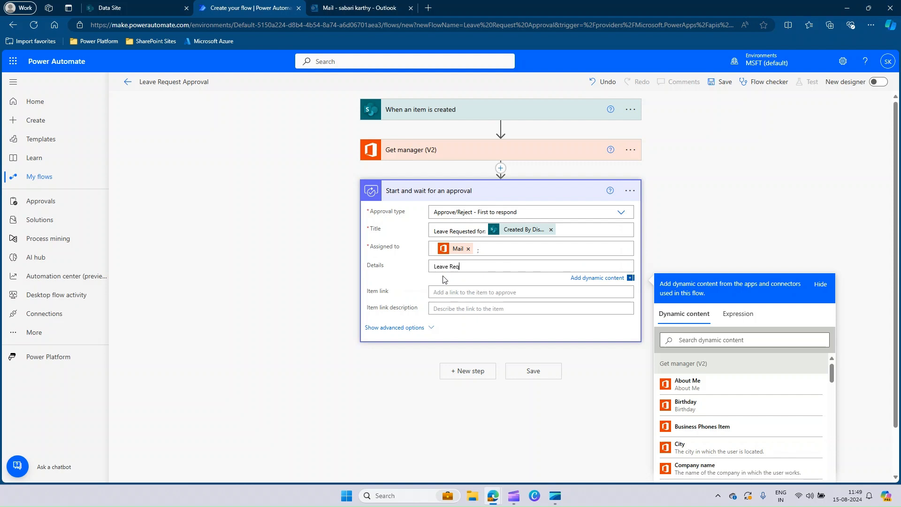
{"action": "type", "text": "uested from:"}
{"action": "left_click", "coordinate": [700, 340]}
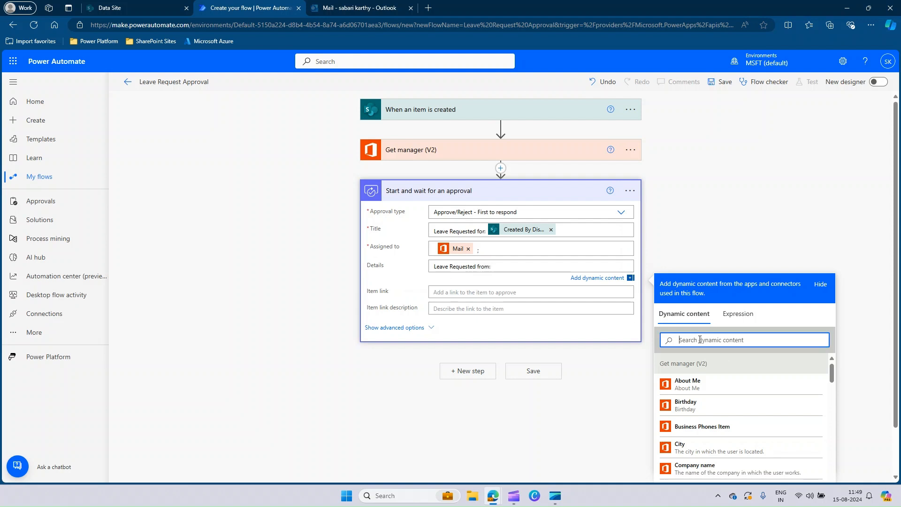
{"action": "type", "text": "leave"}
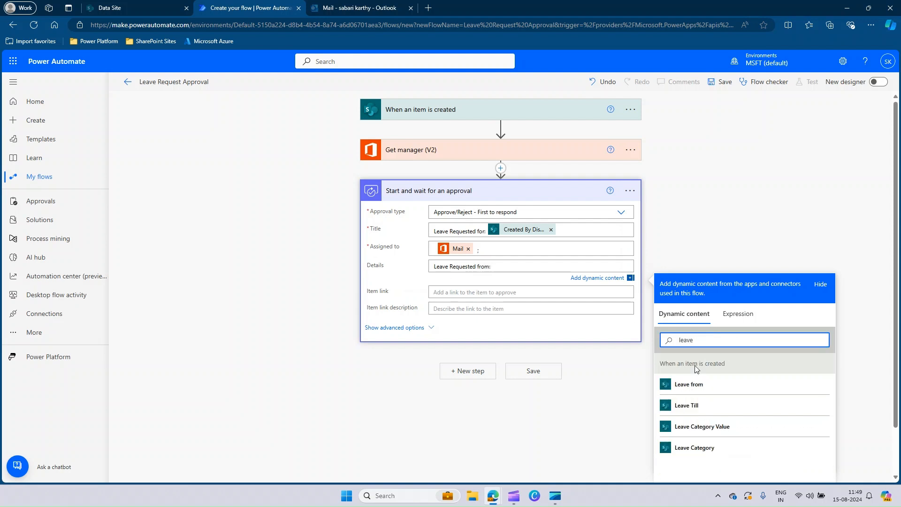
{"action": "left_click", "coordinate": [699, 385]}
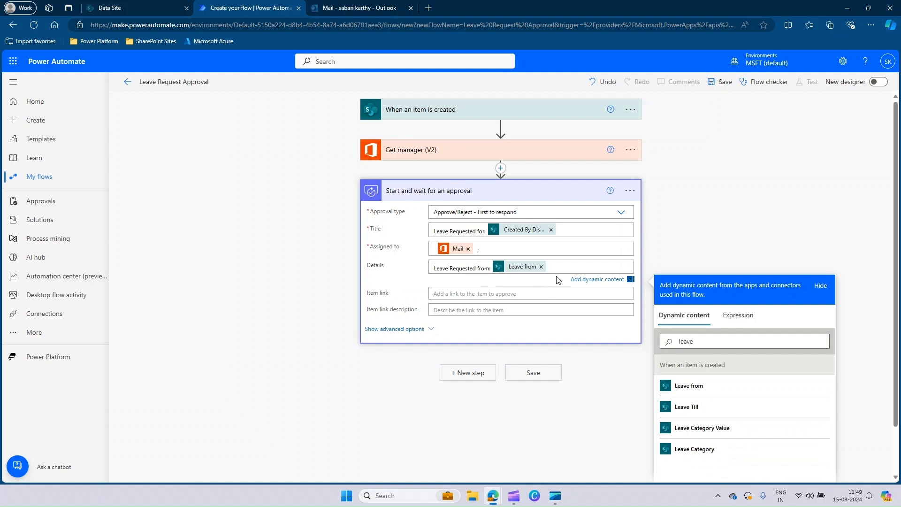
Step: Add Details lines "Leave Requested till:" with the dynamic value Leave Till and "Leave Category:" with Leave Category Value
{"action": "key", "text": "Return"}
{"action": "type", "text": "Leave Requested till:"}
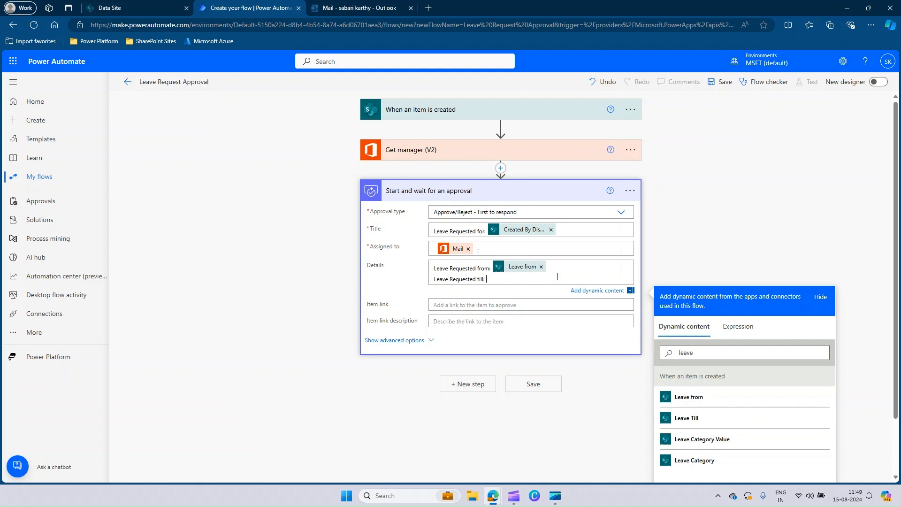
{"action": "left_click", "coordinate": [692, 409]}
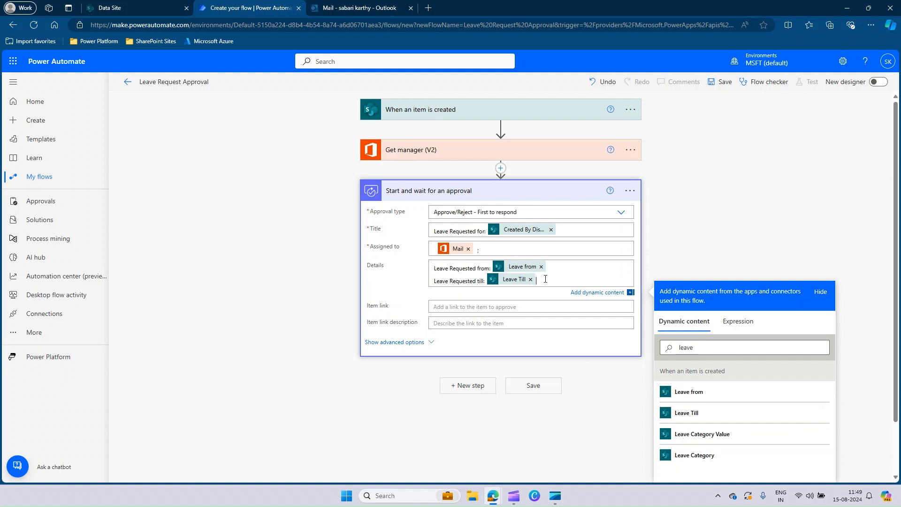
{"action": "key", "text": "Return"}
{"action": "type", "text": "Leave Category:"}
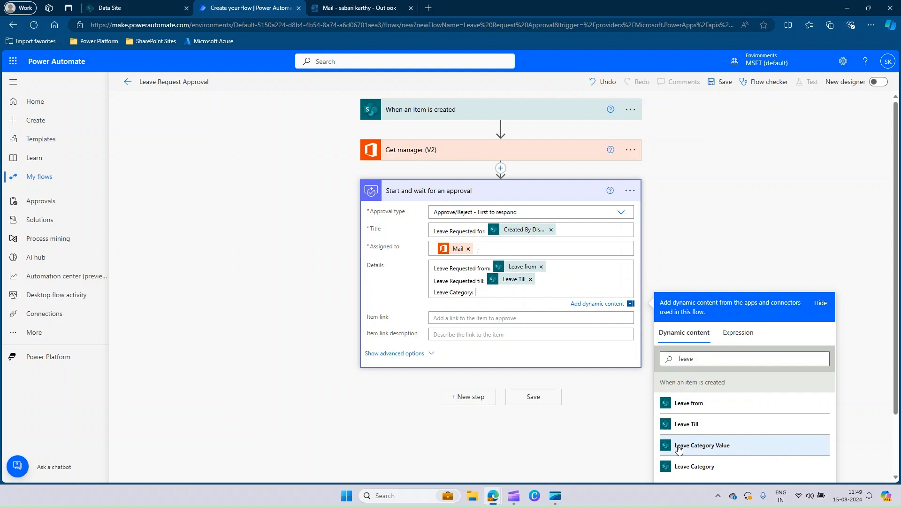
{"action": "left_click", "coordinate": [725, 451]}
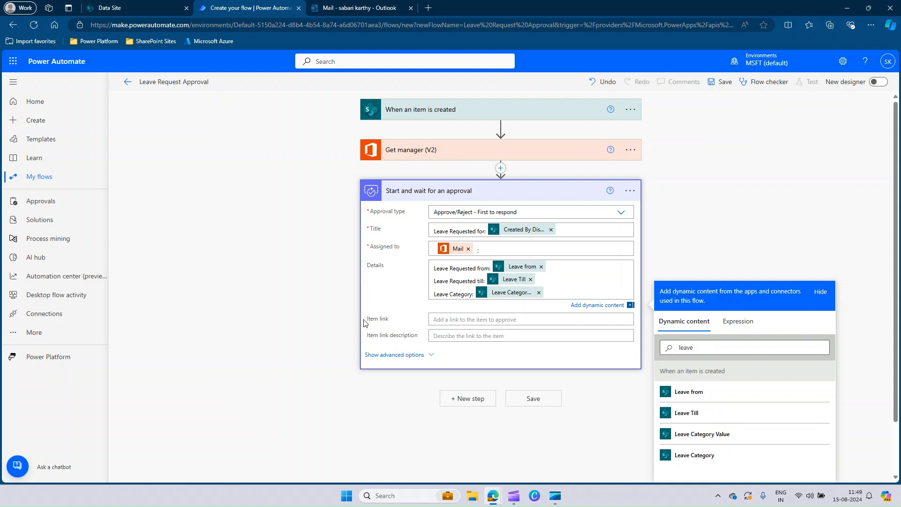
Step: Set the approval's Item link to the trigger's dynamic value Link to item
{"action": "left_click", "coordinate": [438, 320]}
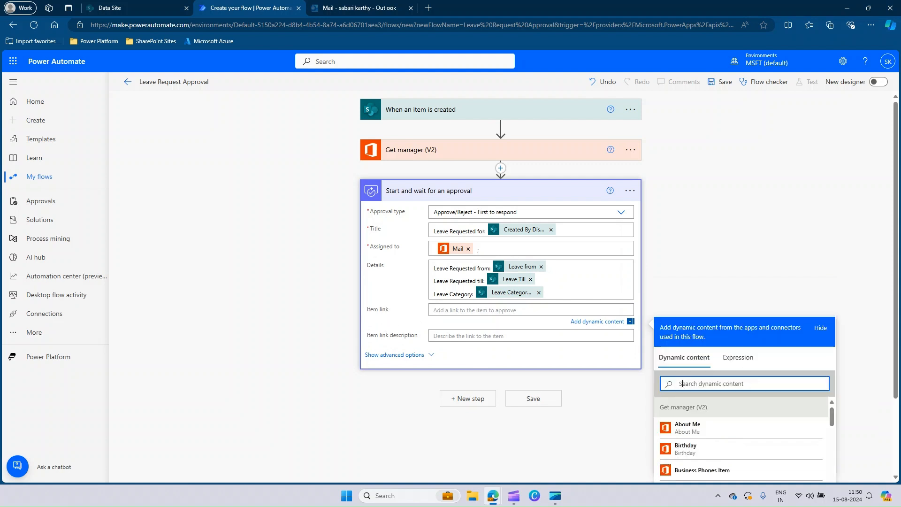
{"action": "type", "text": "link"}
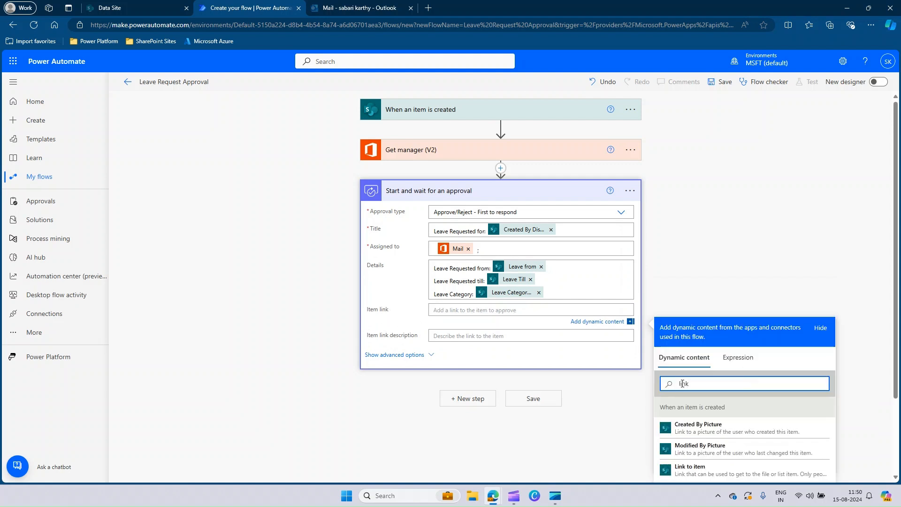
{"action": "scroll", "coordinate": [699, 430], "scroll_direction": "down", "scroll_amount": 1}
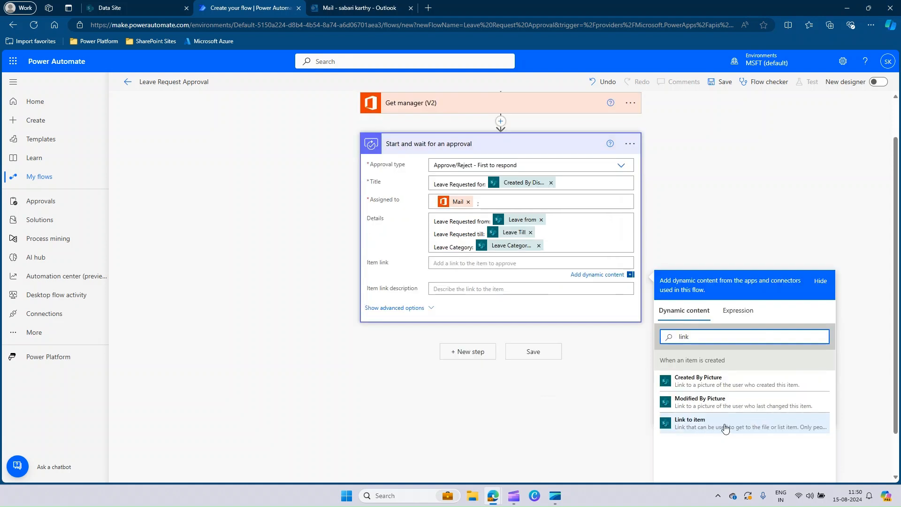
{"action": "left_click", "coordinate": [704, 427]}
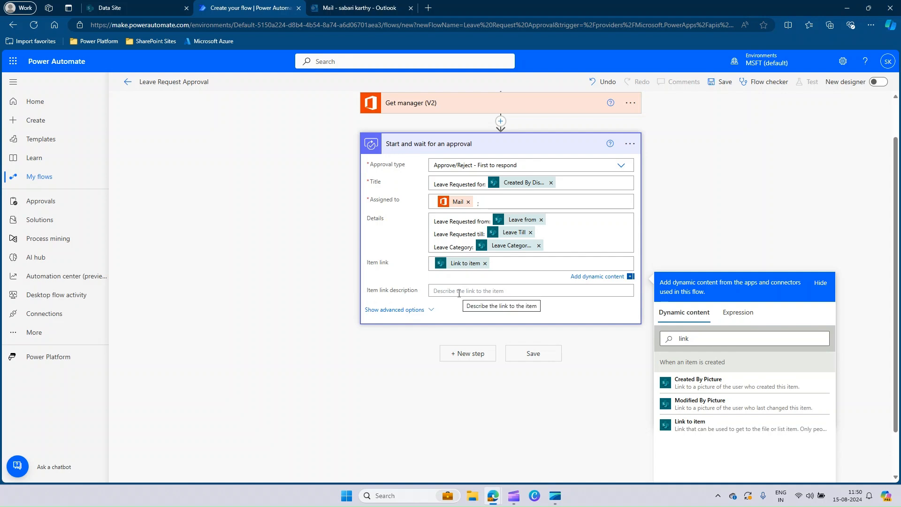
Step: Copy the approval's Title content, including its dynamic value, into the Item link description
{"action": "left_click", "coordinate": [566, 186]}
{"action": "key", "text": "ctrl+a"}
{"action": "key", "text": "ctrl+c"}
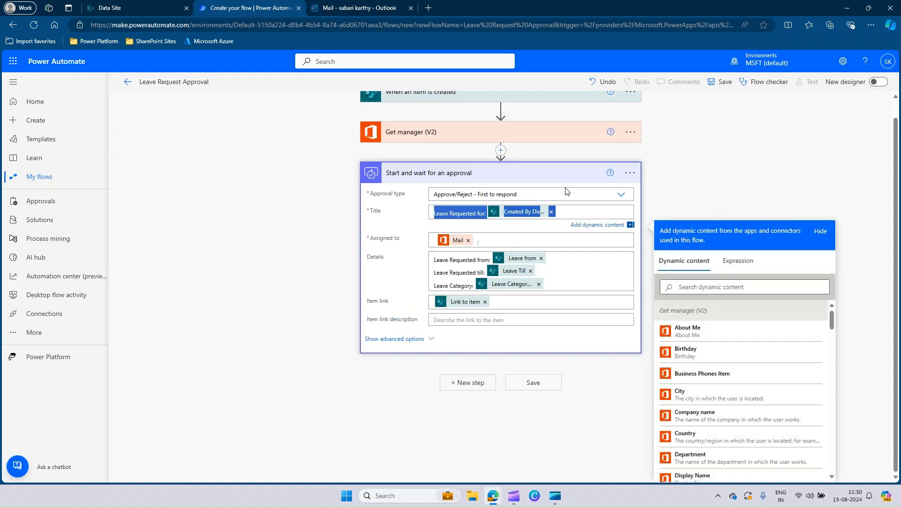
{"action": "left_click", "coordinate": [463, 319]}
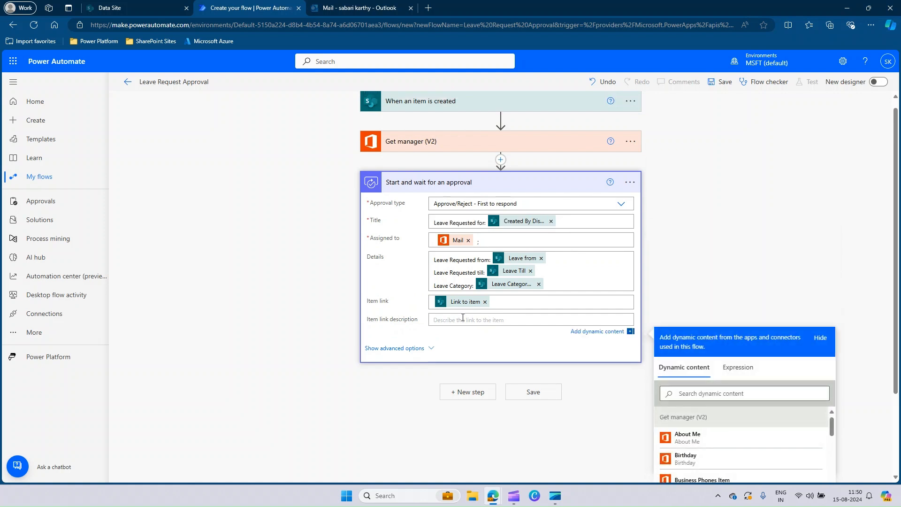
{"action": "key", "text": "ctrl+v"}
{"action": "left_click", "coordinate": [788, 263]}
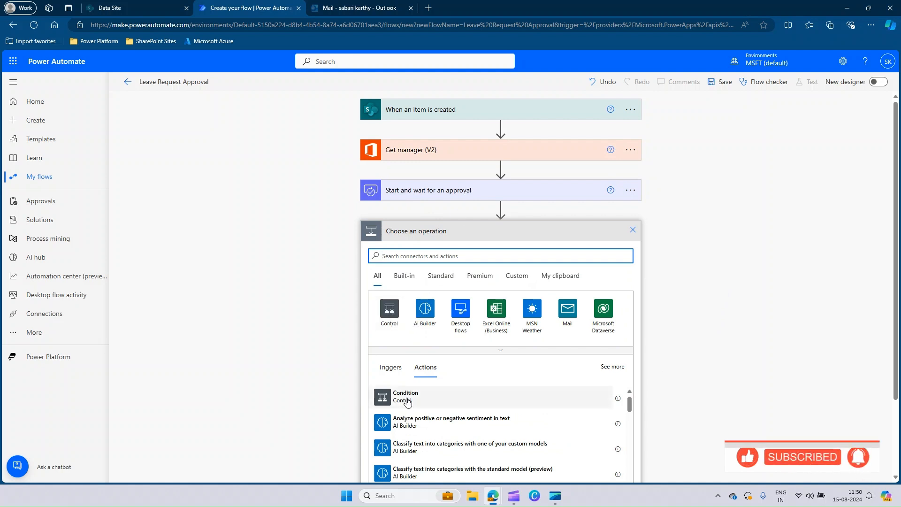
Step: Add a Condition after the approval that checks whether the approval's Outcome is equal to "Approve"
{"action": "left_click", "coordinate": [467, 385]}
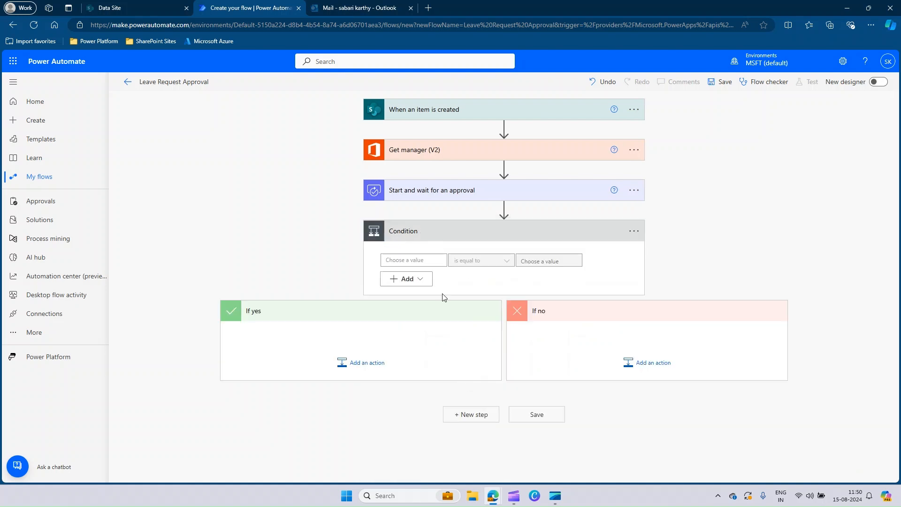
{"action": "left_click", "coordinate": [409, 261]}
{"action": "left_click", "coordinate": [491, 334]}
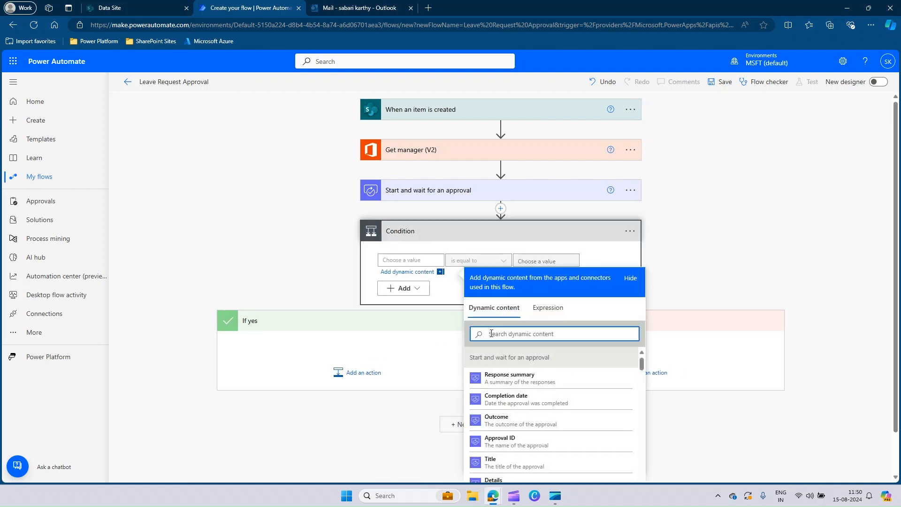
{"action": "type", "text": "Ou"}
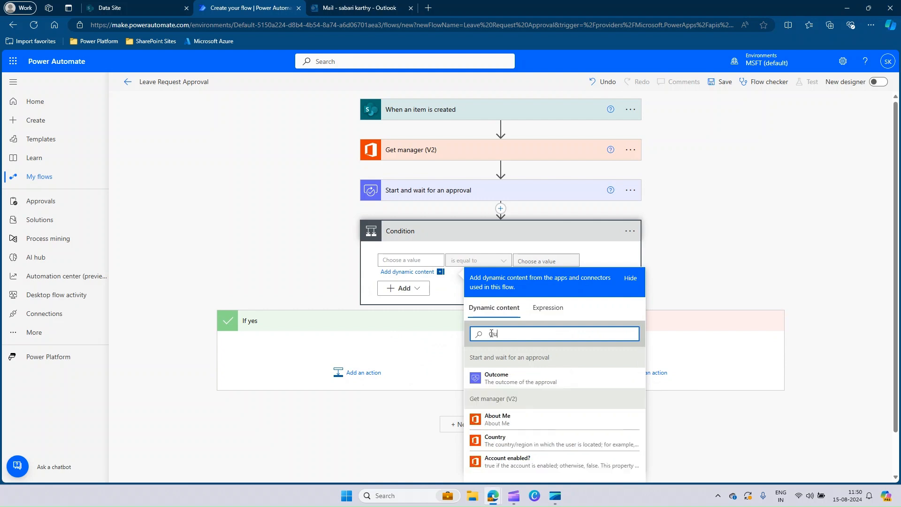
{"action": "type", "text": "tcome"}
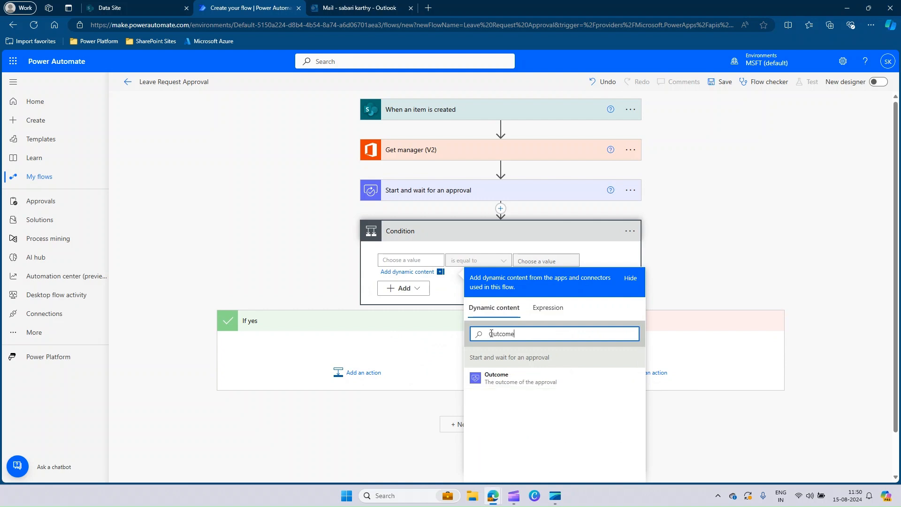
{"action": "left_click", "coordinate": [499, 383]}
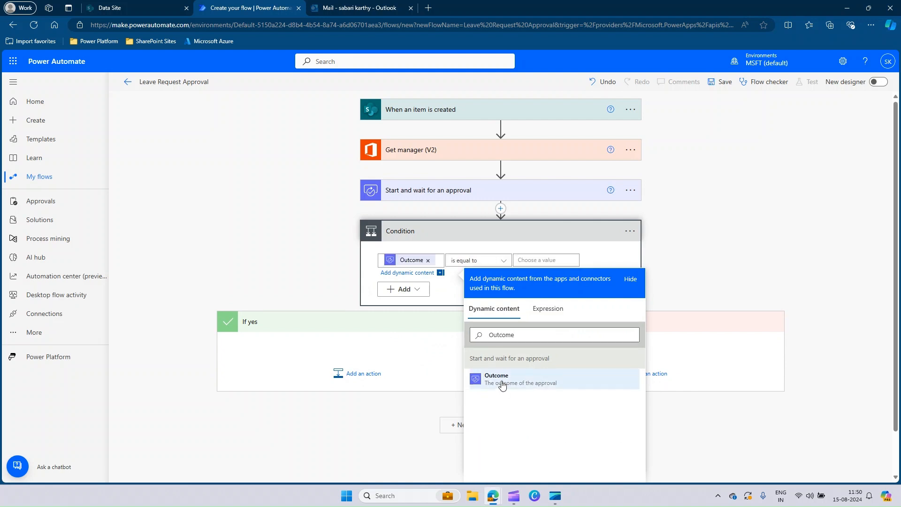
{"action": "left_click", "coordinate": [530, 260]}
{"action": "type", "text": "Approve"}
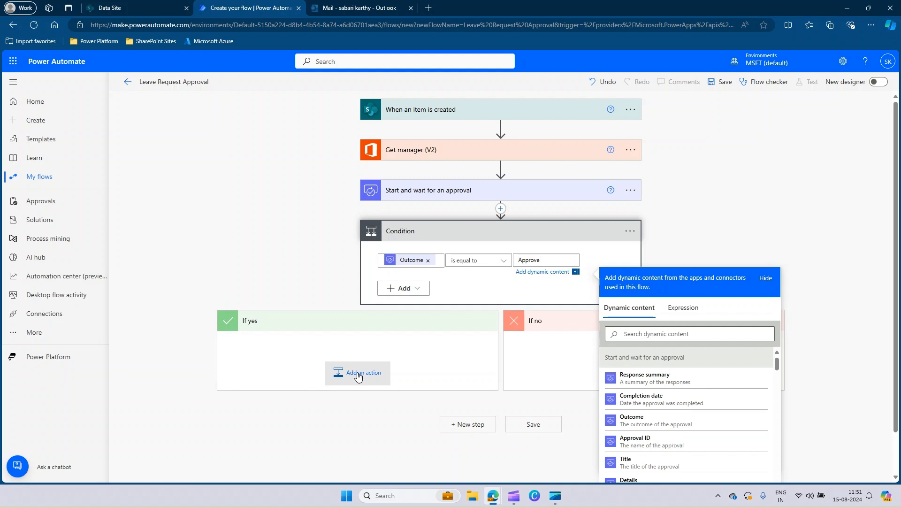
Step: Add the SharePoint action Update item to the If yes branch of the condition
{"action": "left_click", "coordinate": [358, 373]}
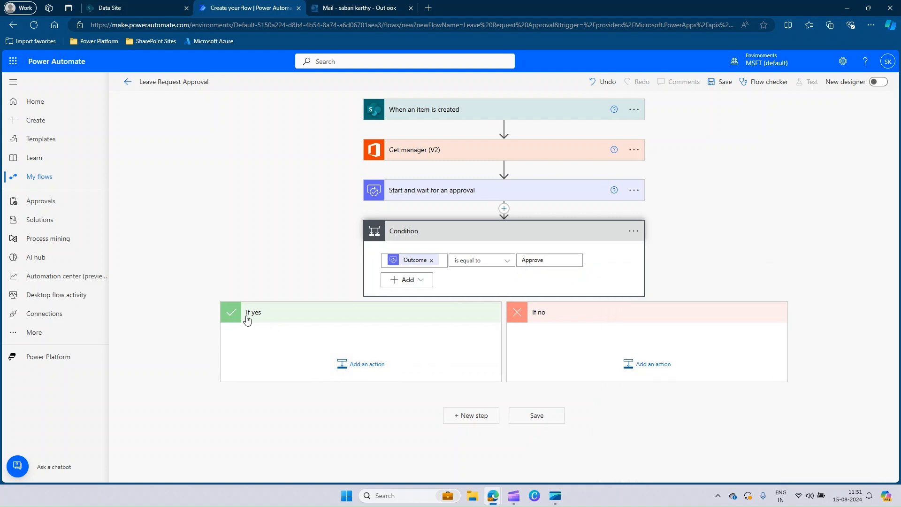
{"action": "left_click", "coordinate": [357, 365]}
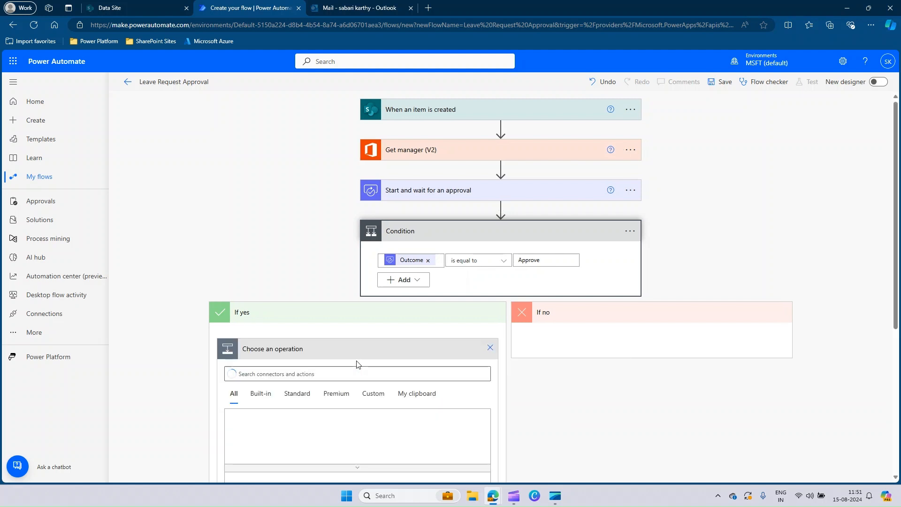
{"action": "left_click", "coordinate": [259, 371]}
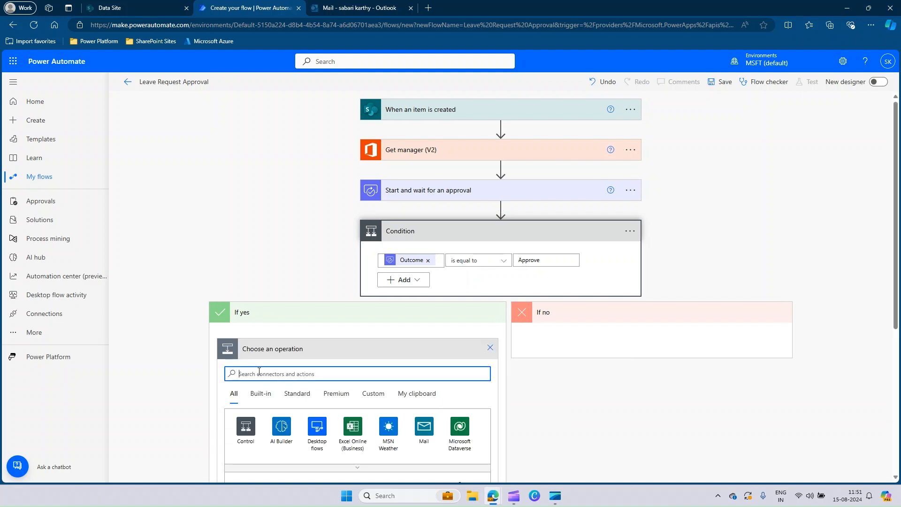
{"action": "type", "text": "Sharepo"}
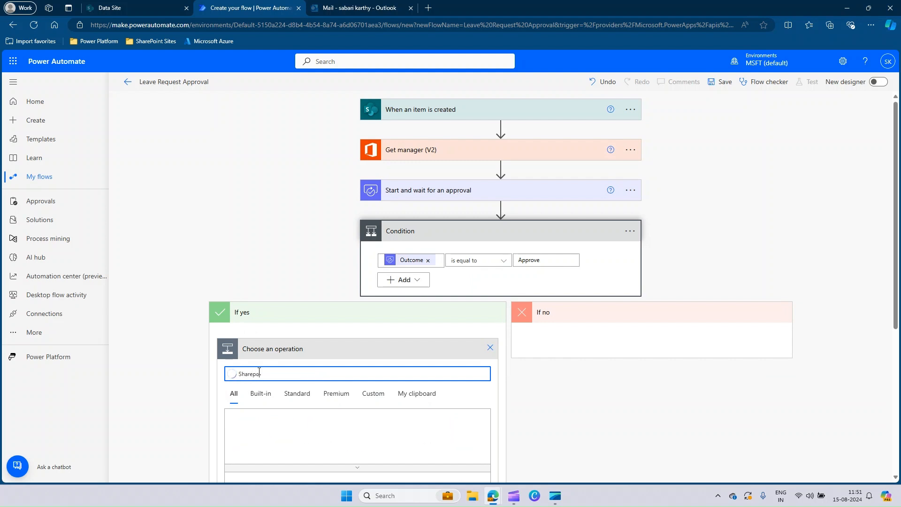
{"action": "scroll", "coordinate": [325, 283], "scroll_direction": "down", "scroll_amount": 4}
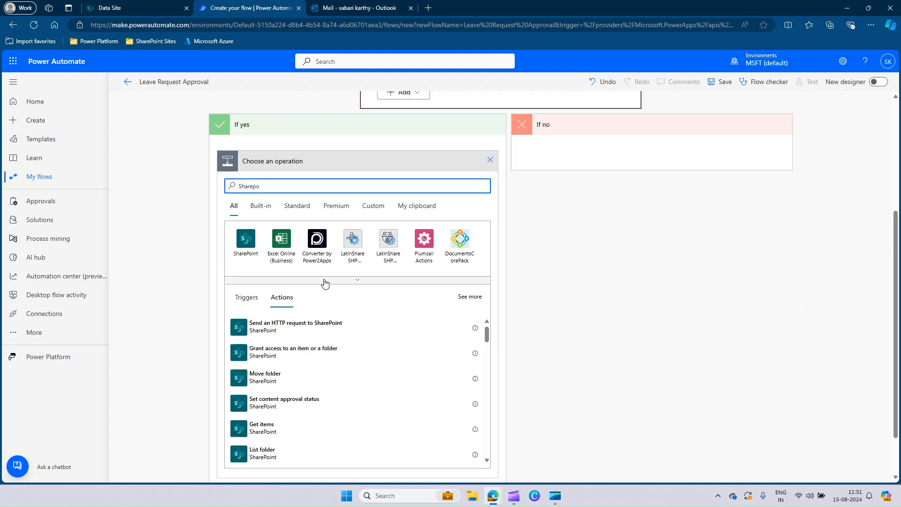
{"action": "left_click", "coordinate": [245, 241]}
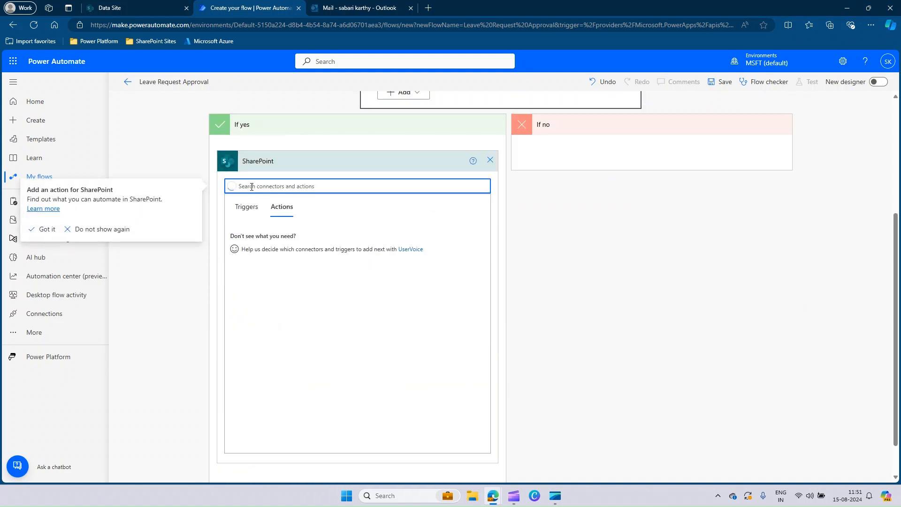
{"action": "type", "text": "update"}
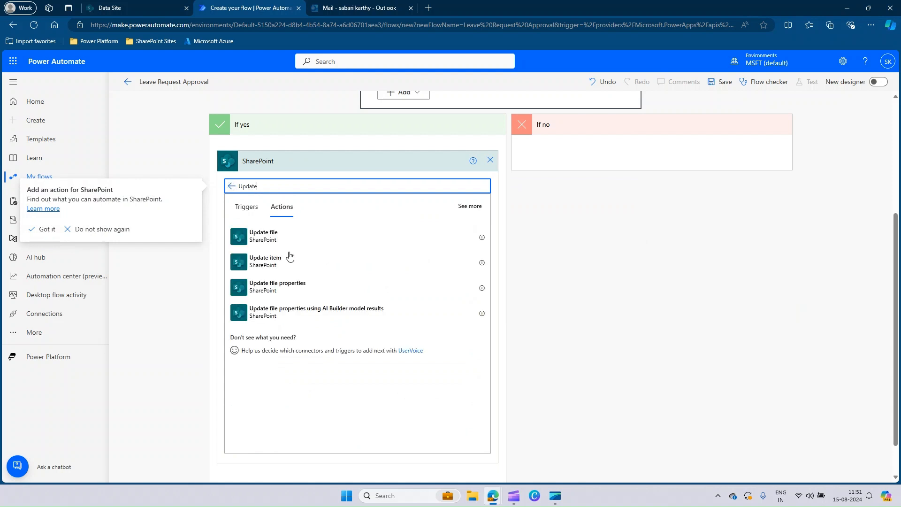
{"action": "left_click", "coordinate": [286, 259]}
Step: Configure Update item with site address Data Site, list name Leave Request, and the trigger's dynamic value ID as the Id
{"action": "left_click", "coordinate": [479, 312]}
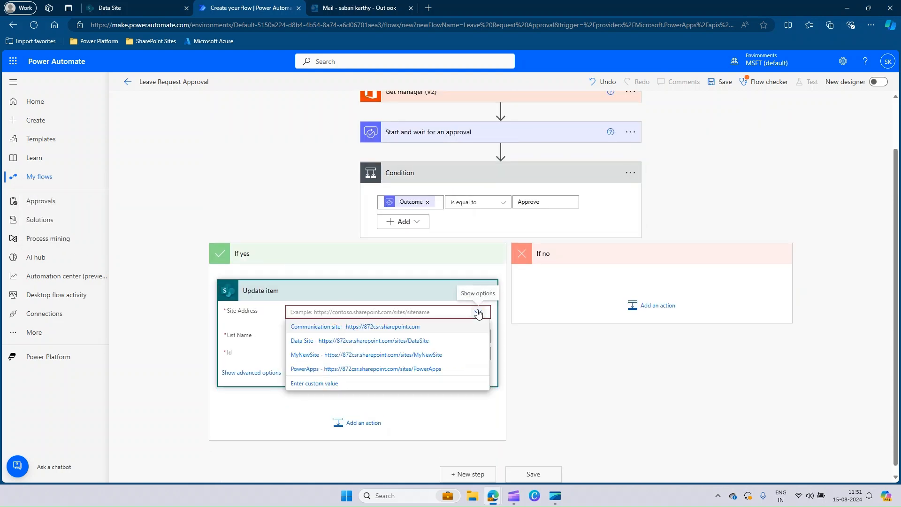
{"action": "left_click", "coordinate": [302, 341]}
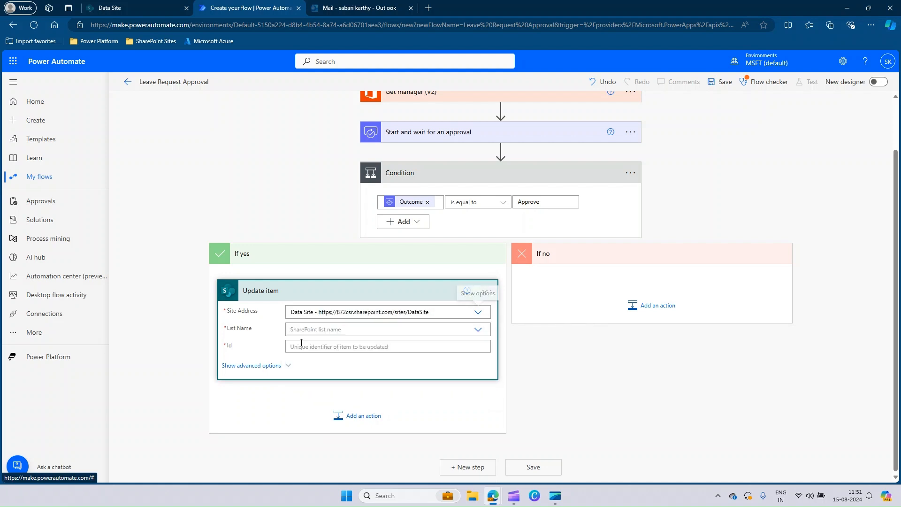
{"action": "left_click", "coordinate": [478, 330]}
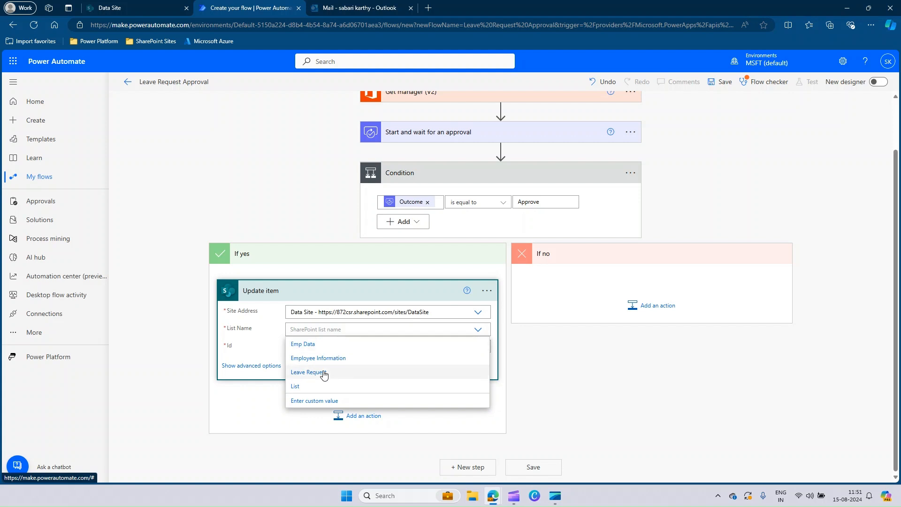
{"action": "left_click", "coordinate": [324, 374]}
{"action": "left_click", "coordinate": [297, 347]}
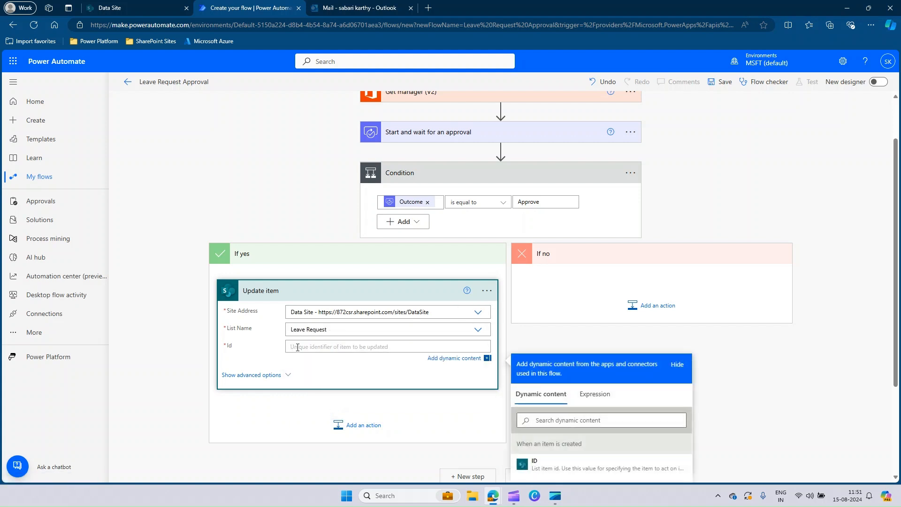
{"action": "left_click", "coordinate": [565, 465]}
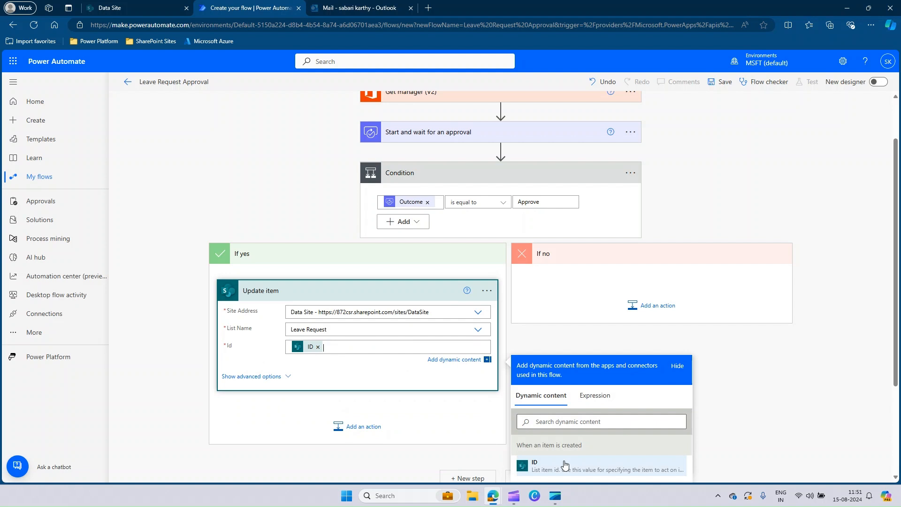
{"action": "scroll", "coordinate": [252, 373], "scroll_direction": "down", "scroll_amount": 2}
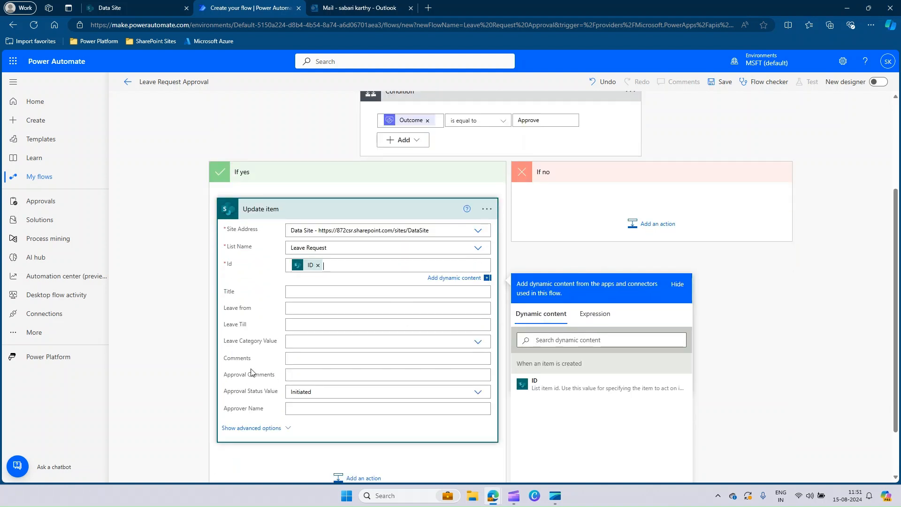
Step: Set the Approval Status Value to Approved in the If yes branch's Update item action
{"action": "scroll", "coordinate": [516, 217], "scroll_direction": "up", "scroll_amount": 1}
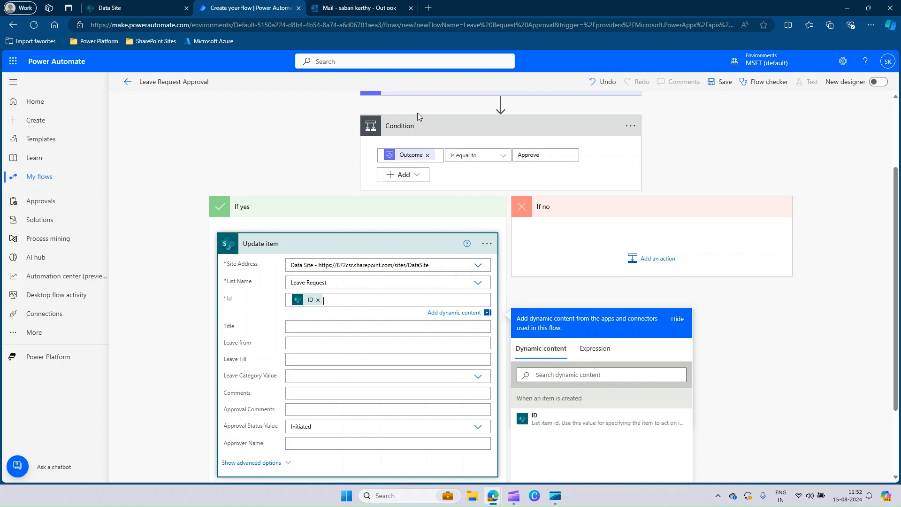
{"action": "scroll", "coordinate": [368, 256], "scroll_direction": "down", "scroll_amount": 2}
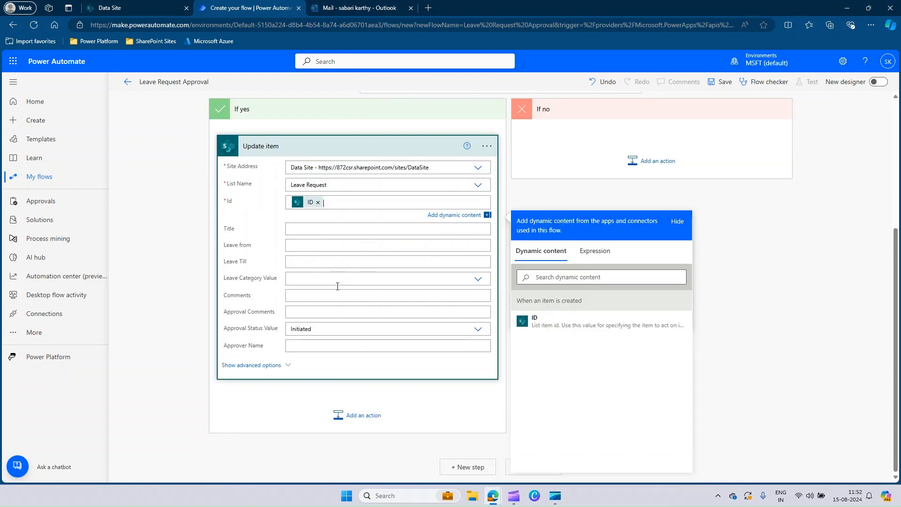
{"action": "left_click", "coordinate": [478, 329]}
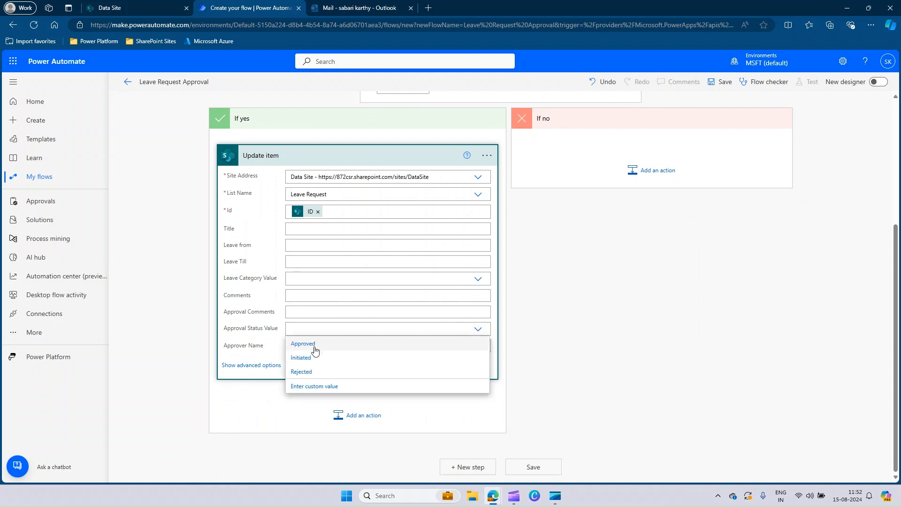
{"action": "left_click", "coordinate": [312, 347]}
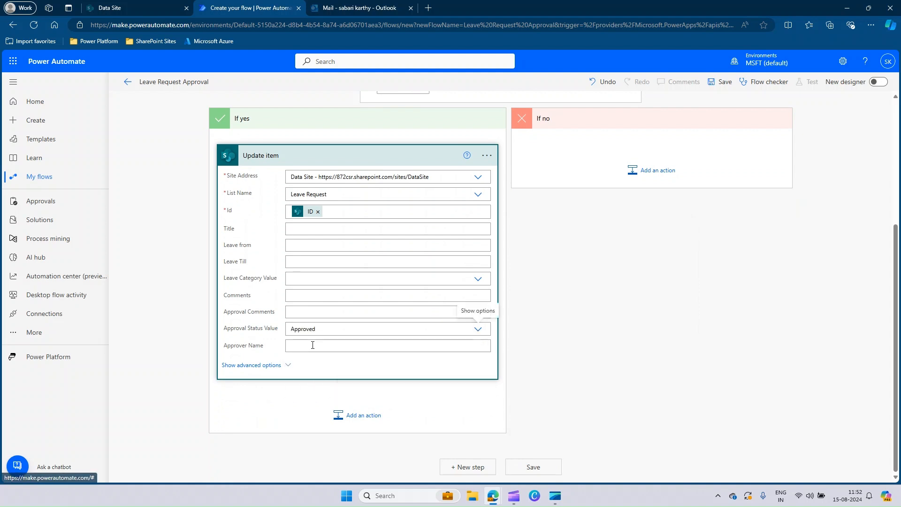
Step: Fill the Approver Name of Update item with the Display Name dynamic value from Get manager (V2)
{"action": "left_click", "coordinate": [296, 345]}
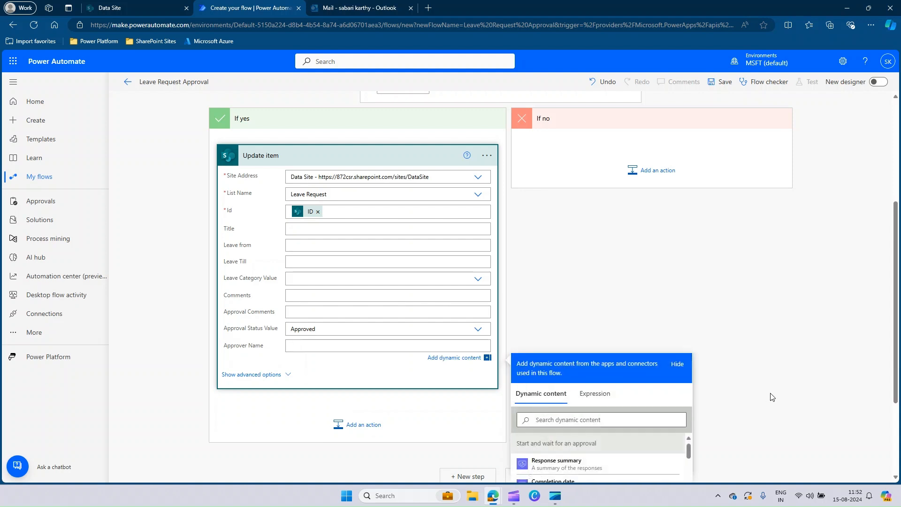
{"action": "scroll", "coordinate": [537, 402], "scroll_direction": "down", "scroll_amount": 3}
{"action": "left_click", "coordinate": [536, 287]}
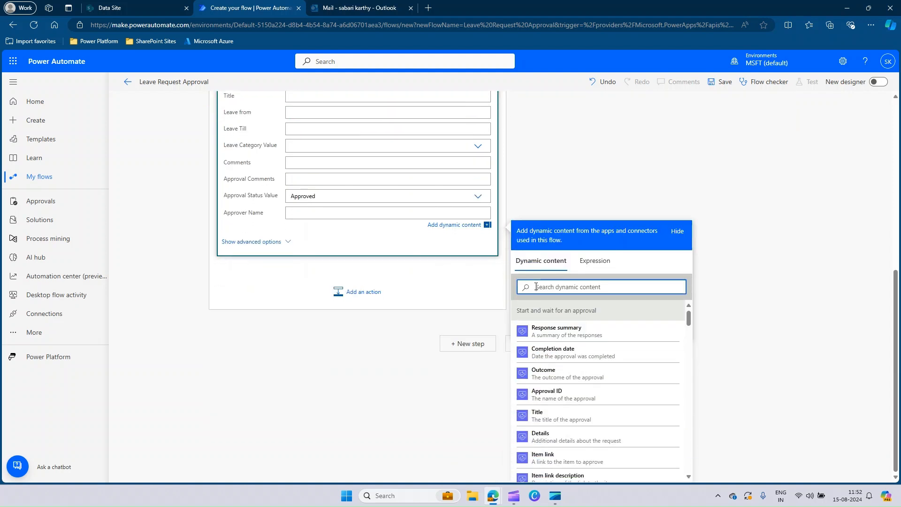
{"action": "type", "text": "Display"}
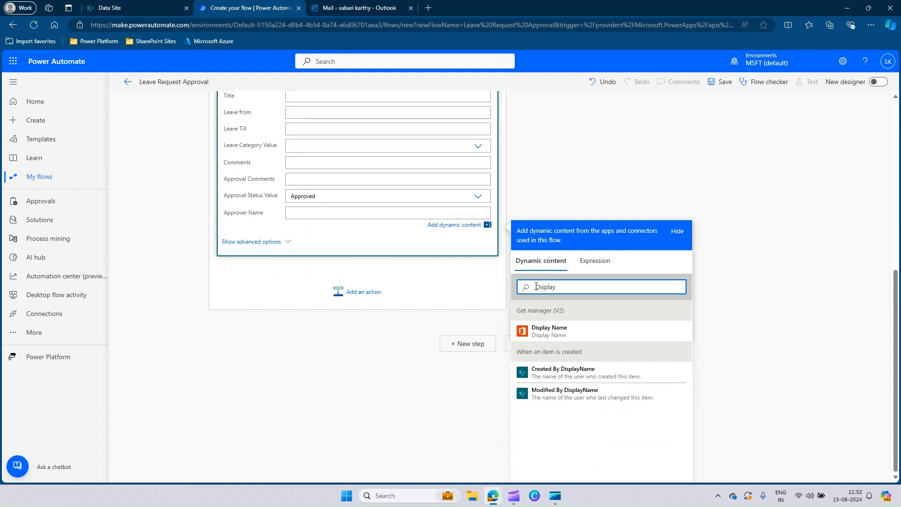
{"action": "left_click", "coordinate": [558, 330]}
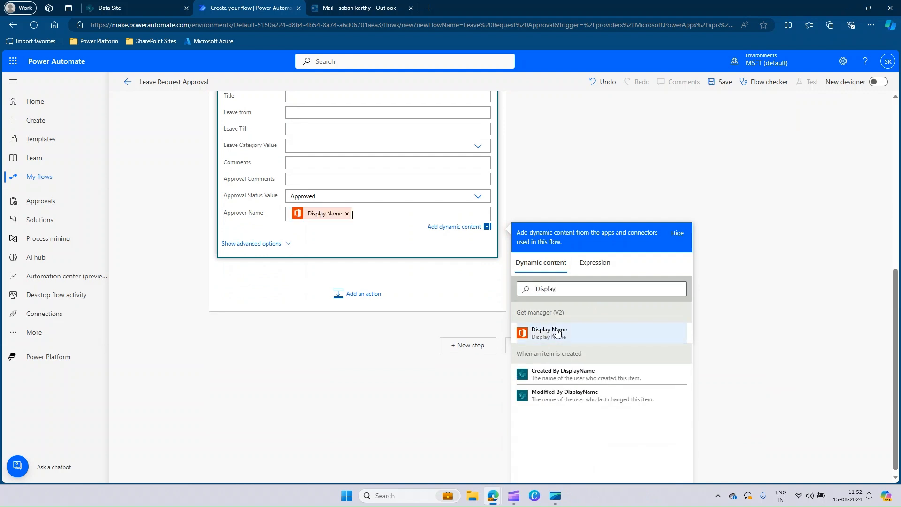
Step: Fill the Approval Comments of Update item with the approval's Responses Comments dynamic value
{"action": "left_click", "coordinate": [296, 179]}
{"action": "left_click", "coordinate": [524, 284]}
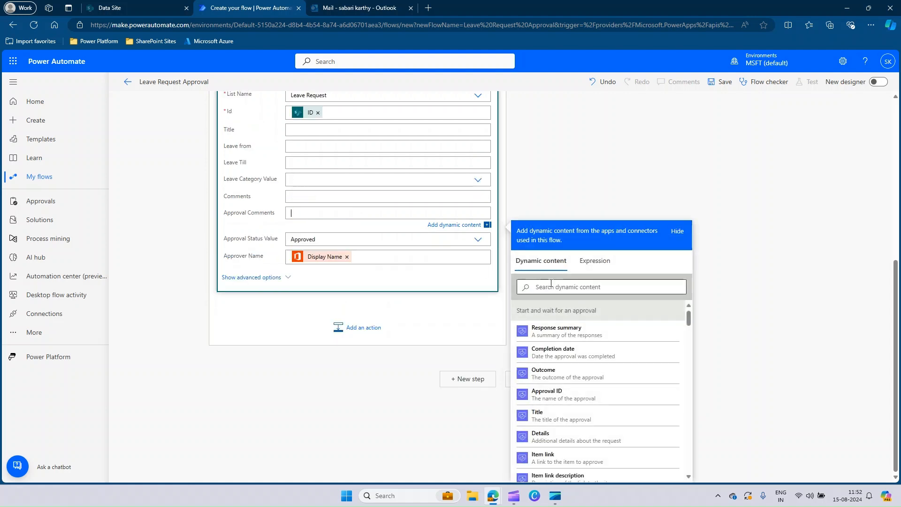
{"action": "type", "text": "Comments"}
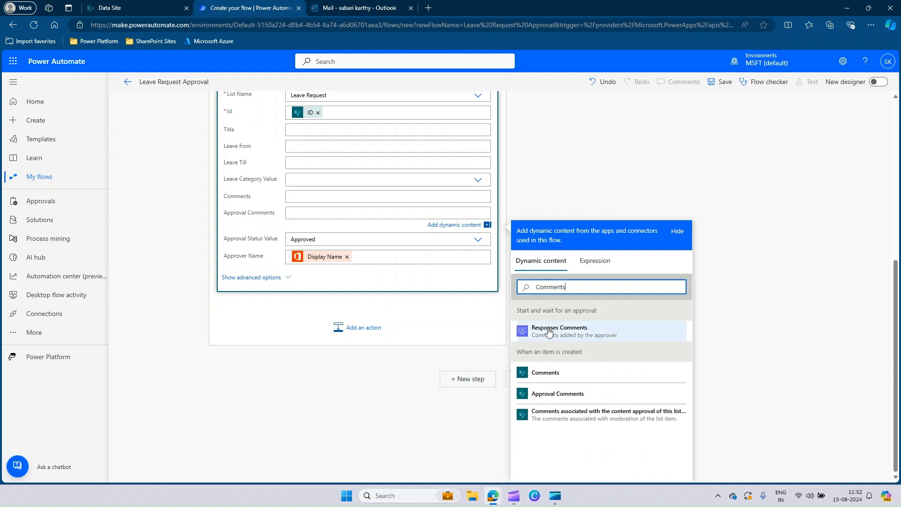
{"action": "left_click", "coordinate": [581, 331]}
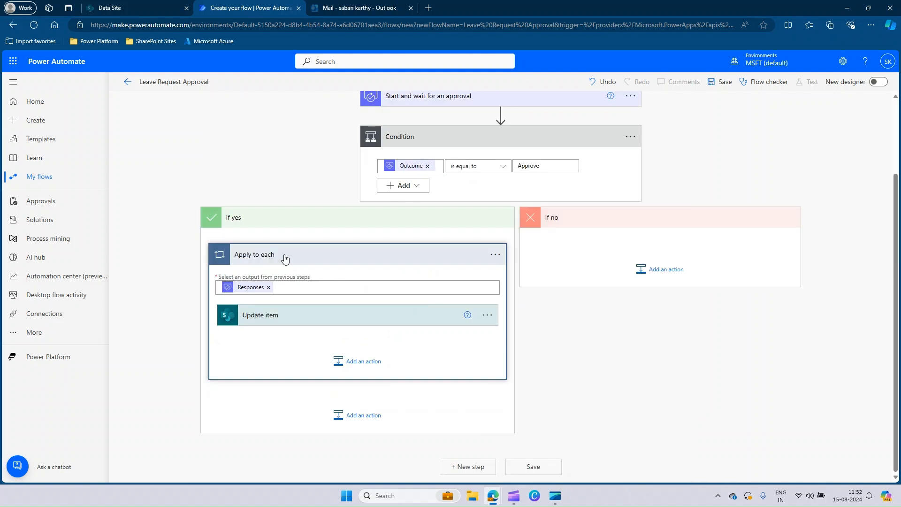
Step: Copy the Apply to each loop from the If yes branch and paste it into the If no branch
{"action": "scroll", "coordinate": [440, 232], "scroll_direction": "up", "scroll_amount": 1}
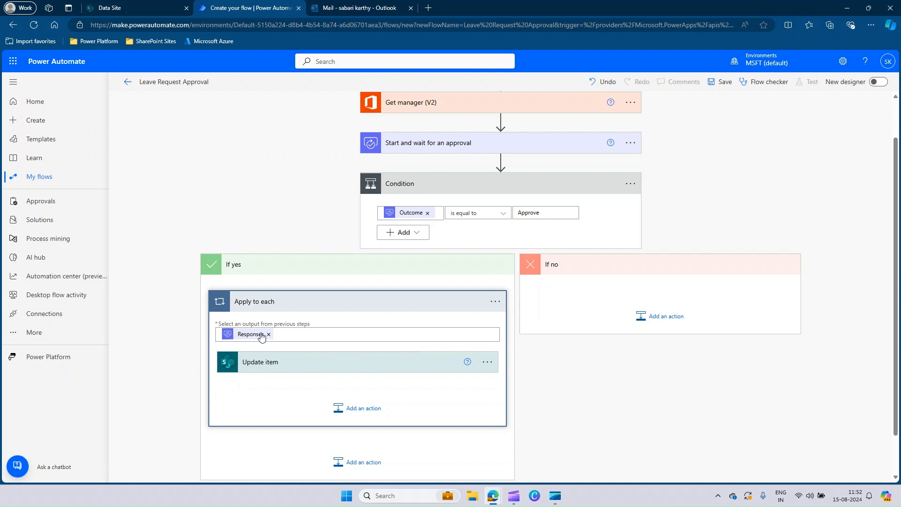
{"action": "left_click", "coordinate": [496, 301]}
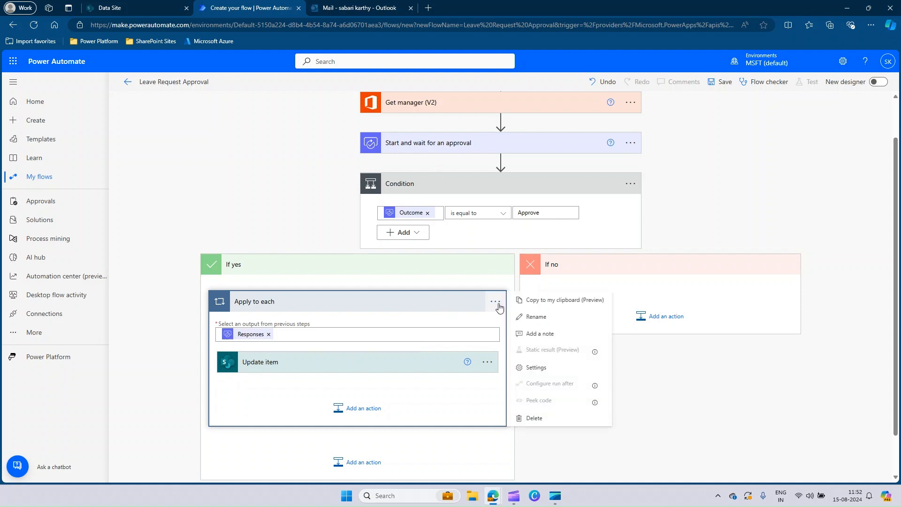
{"action": "left_click", "coordinate": [565, 303]}
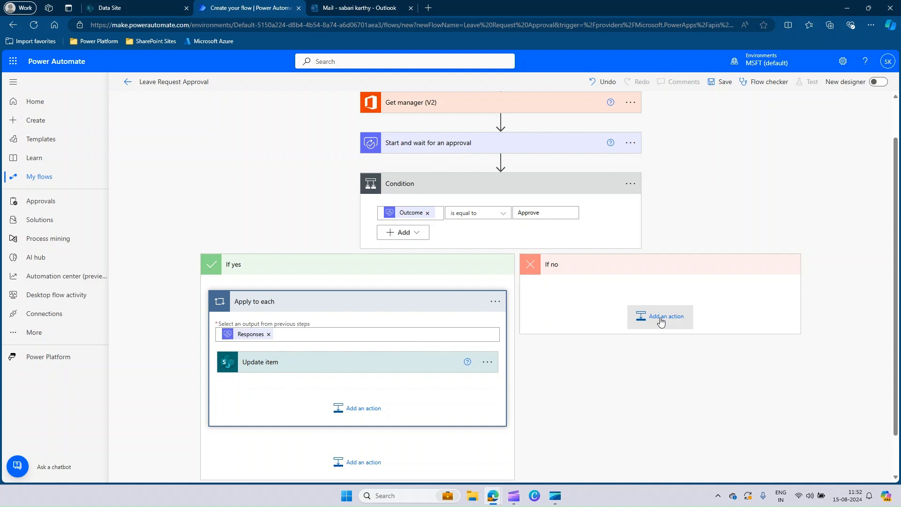
{"action": "left_click", "coordinate": [661, 323]}
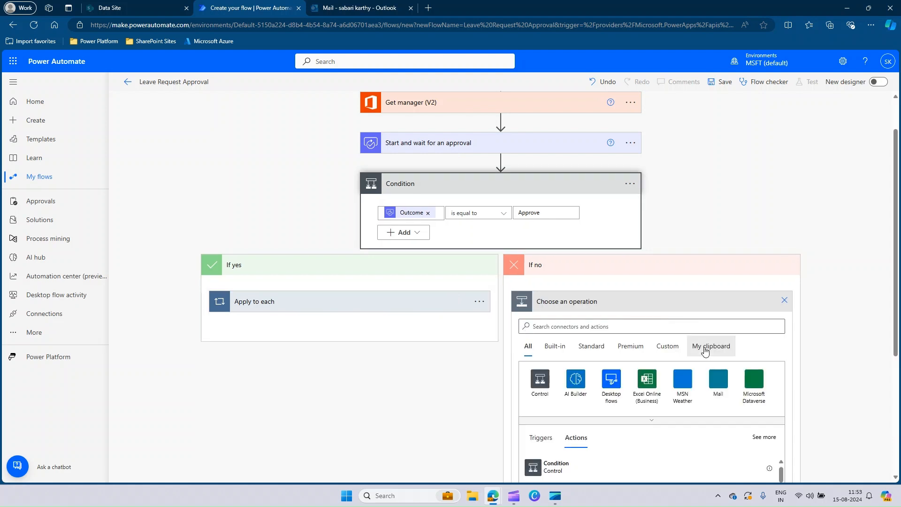
{"action": "left_click", "coordinate": [705, 350]}
{"action": "left_click", "coordinate": [570, 370]}
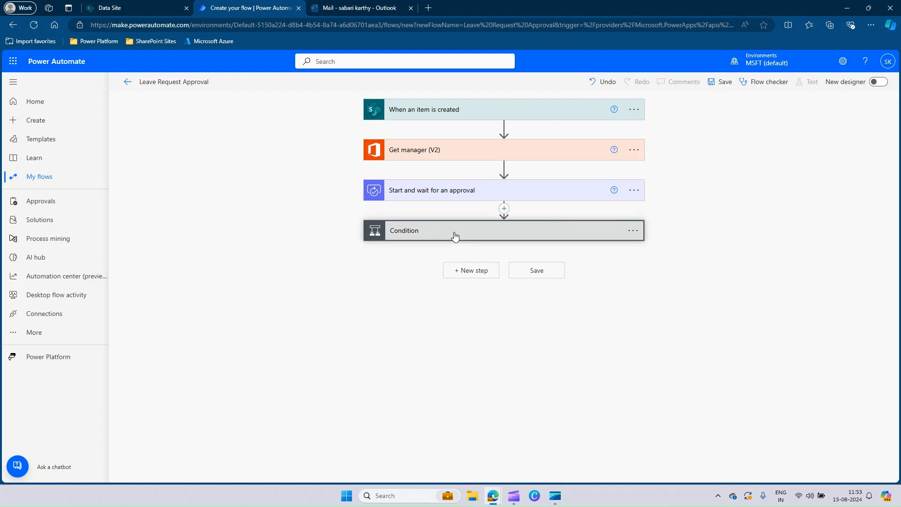
Step: Set the Approval Status Value to Rejected in Update item 2 of the If no branch
{"action": "left_click", "coordinate": [455, 236]}
{"action": "left_click", "coordinate": [608, 368]}
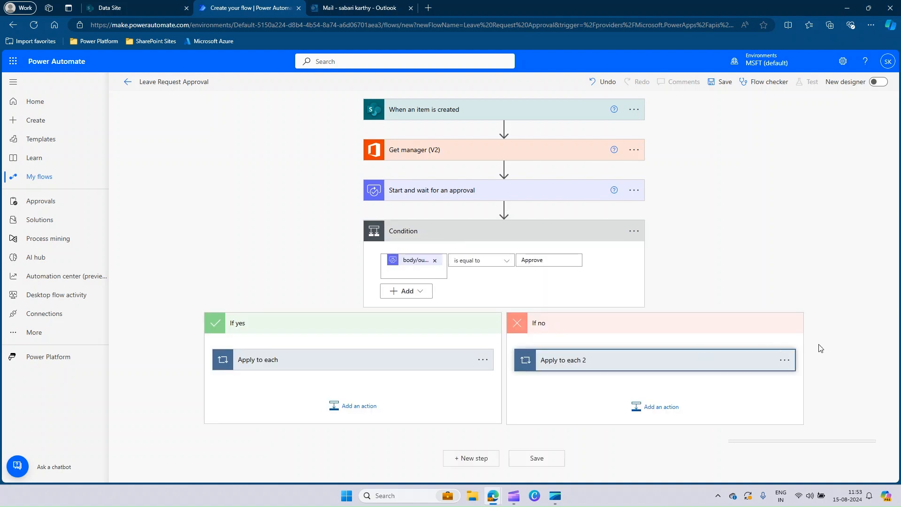
{"action": "scroll", "coordinate": [597, 319], "scroll_direction": "down", "scroll_amount": 2}
{"action": "left_click", "coordinate": [597, 320]}
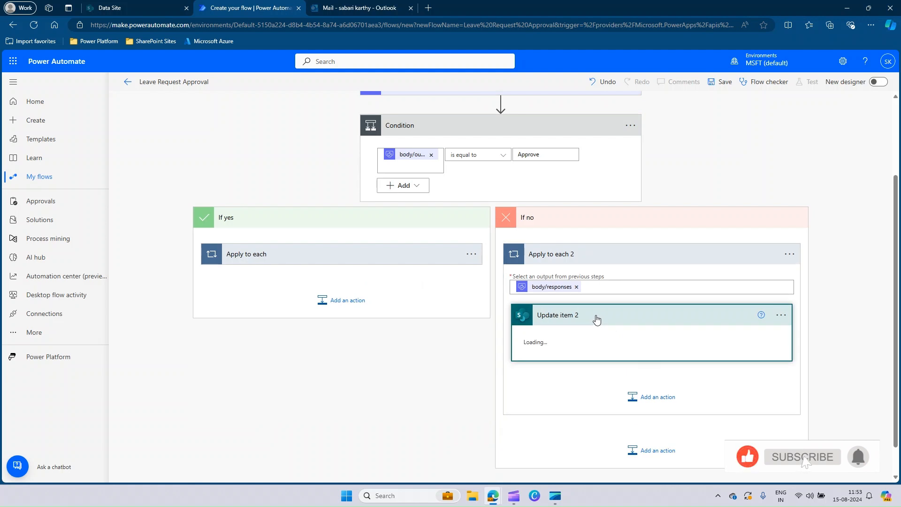
{"action": "scroll", "coordinate": [768, 335], "scroll_direction": "down", "scroll_amount": 2}
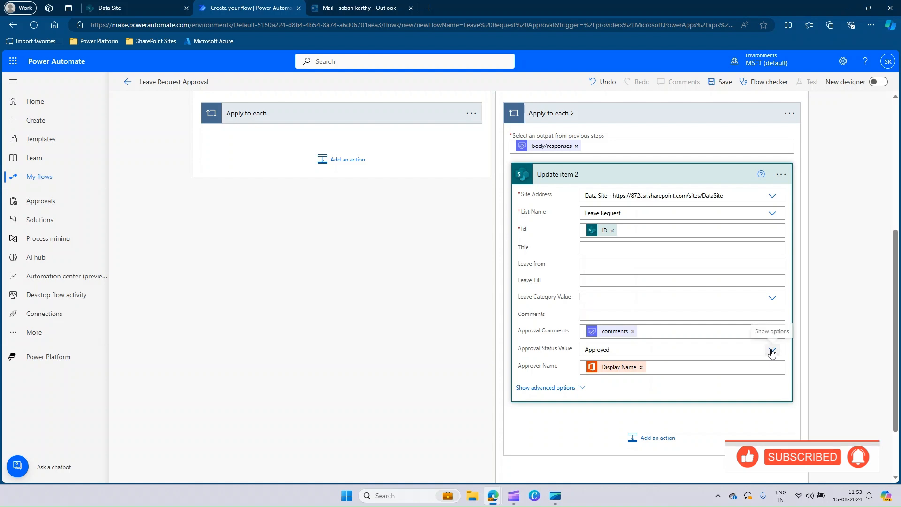
{"action": "left_click", "coordinate": [772, 353]}
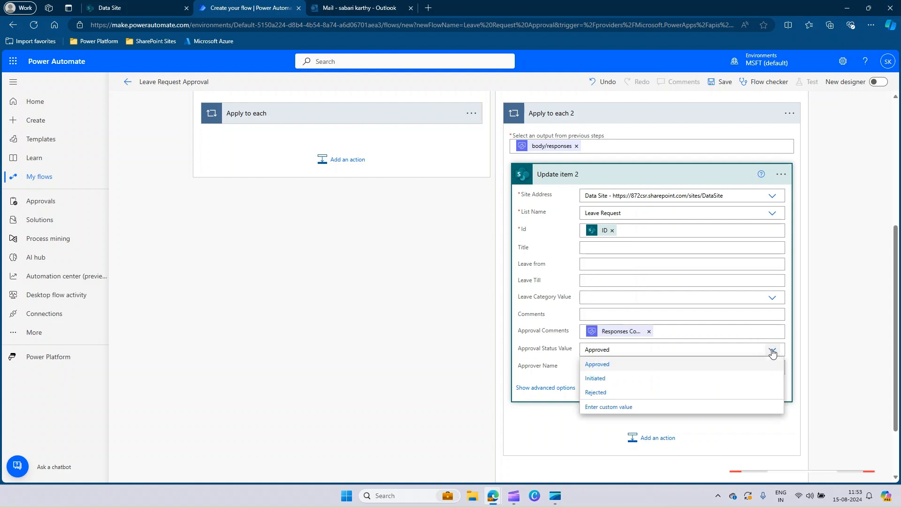
{"action": "left_click", "coordinate": [601, 396]}
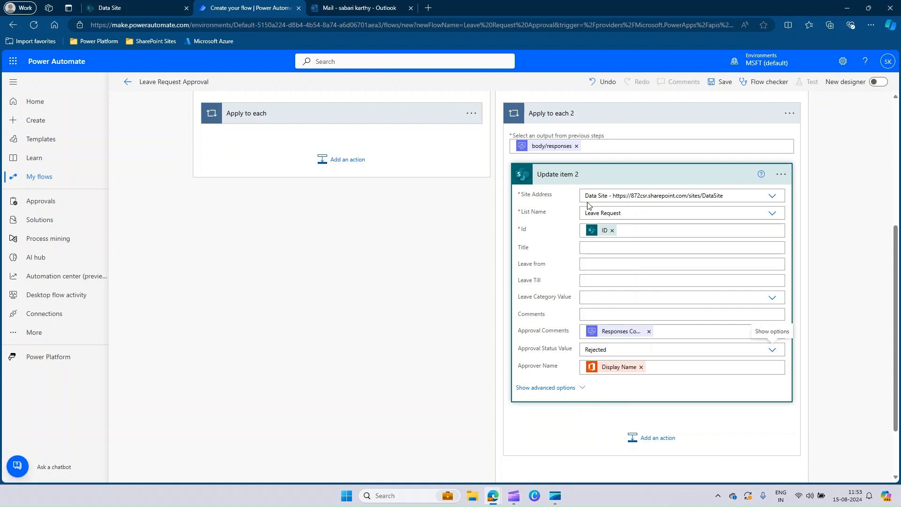
Step: Save the Leave Request Approval flow and start a manual test of it
{"action": "left_click", "coordinate": [724, 85]}
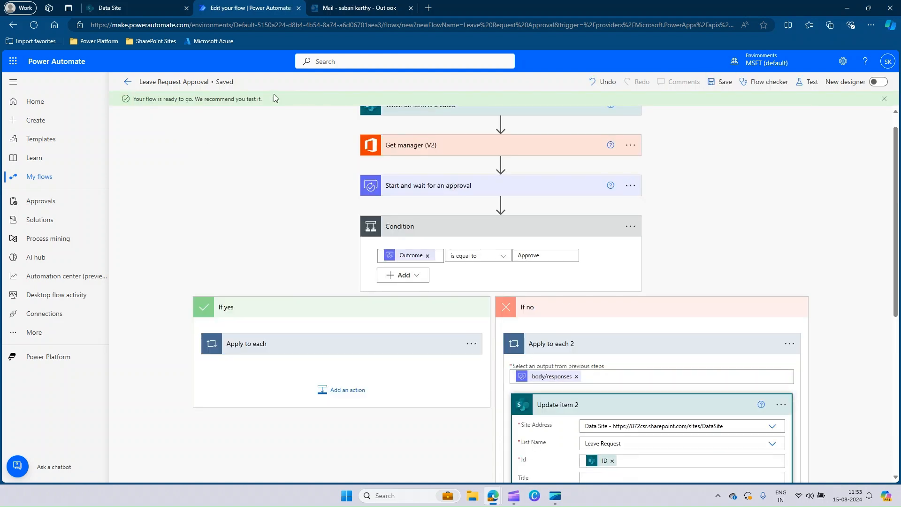
{"action": "left_click", "coordinate": [814, 86]}
{"action": "left_click", "coordinate": [756, 107]}
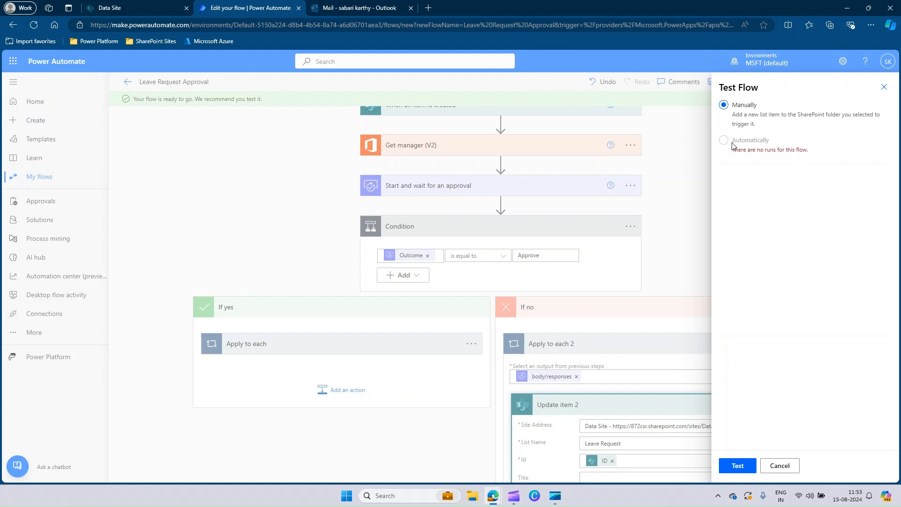
{"action": "left_click", "coordinate": [743, 471]}
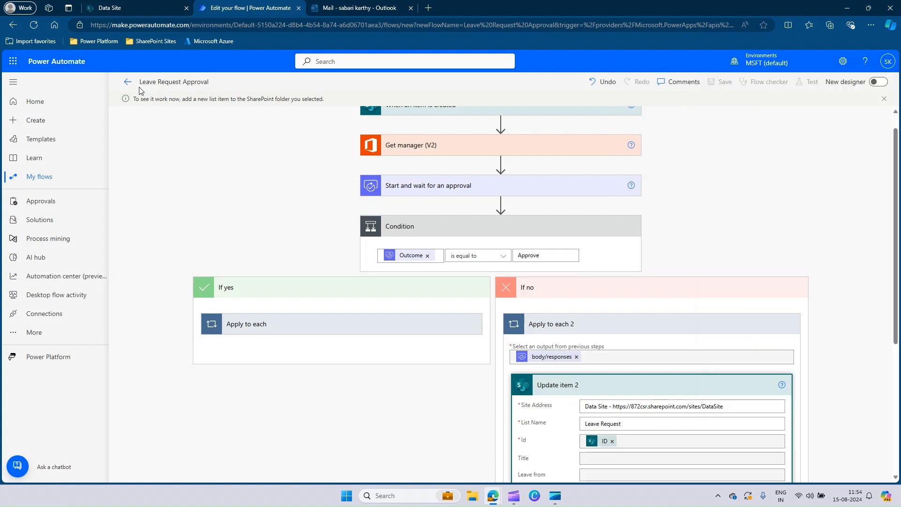
{"action": "left_click_drag", "start_coordinate": [133, 99], "coordinate": [331, 101]}
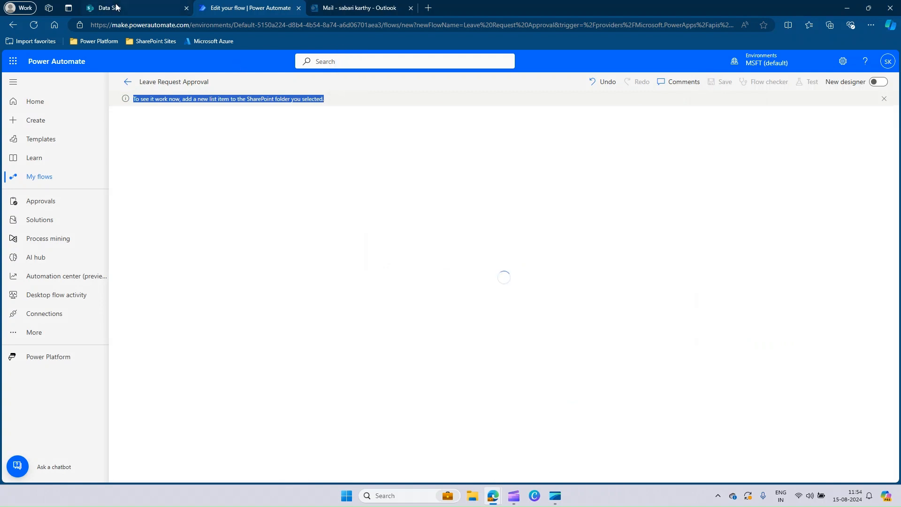
Step: Start a new item in the Data Site Leave Request list with Leave from 8/7/2024 and Leave Till 8/1/2024
{"action": "left_click", "coordinate": [132, 8]}
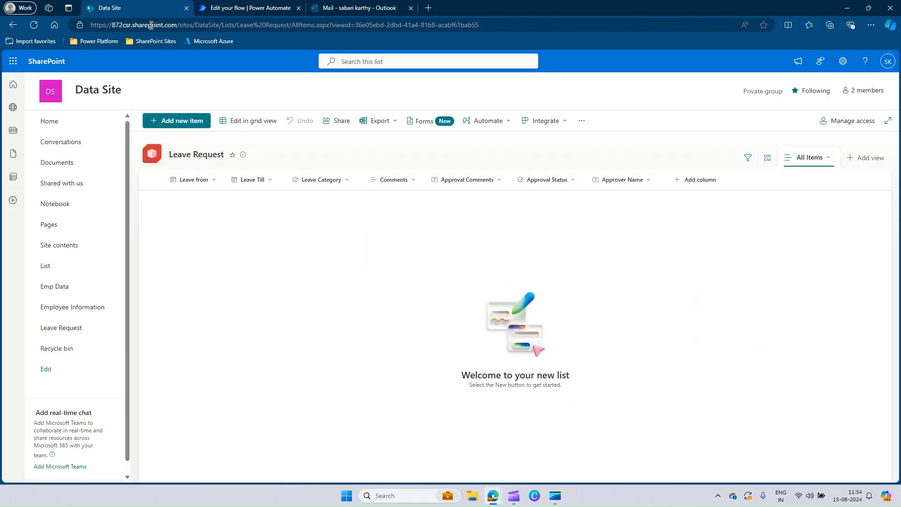
{"action": "left_click", "coordinate": [176, 123]}
{"action": "left_click", "coordinate": [659, 194]}
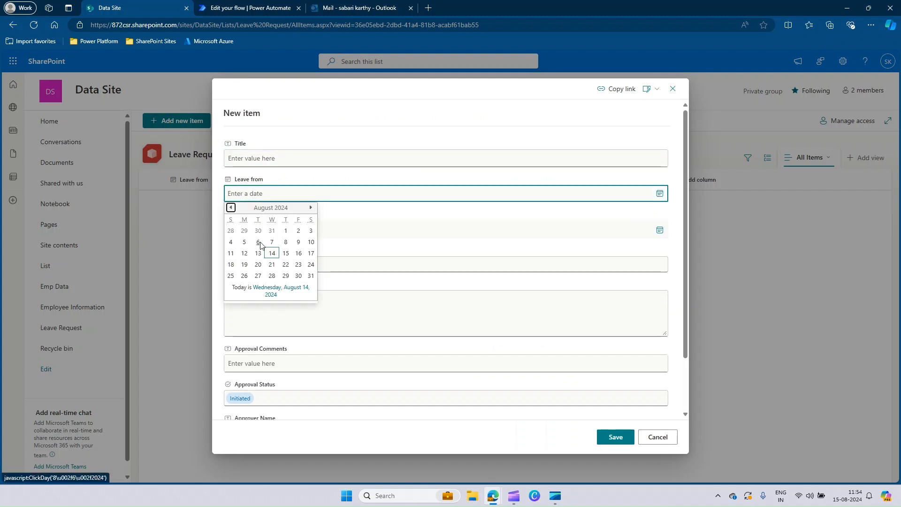
{"action": "left_click", "coordinate": [275, 244]}
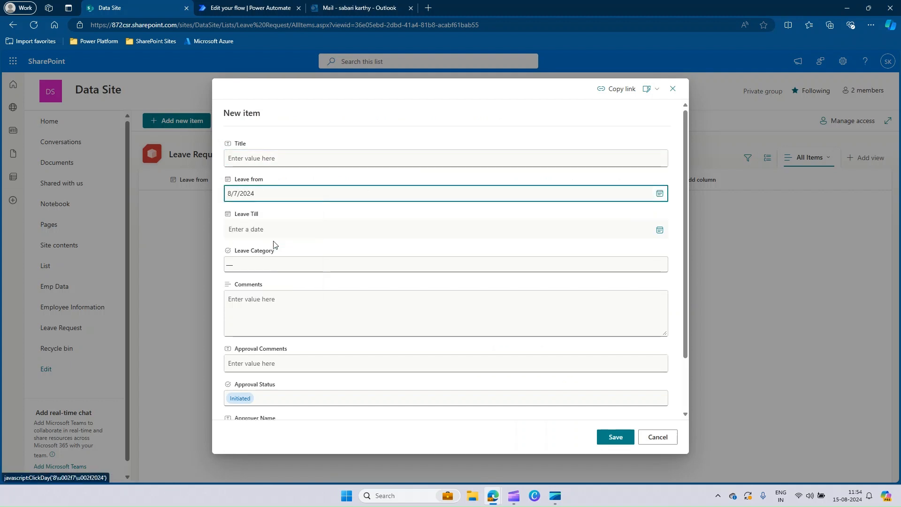
{"action": "left_click", "coordinate": [660, 230]}
{"action": "left_click", "coordinate": [286, 267]}
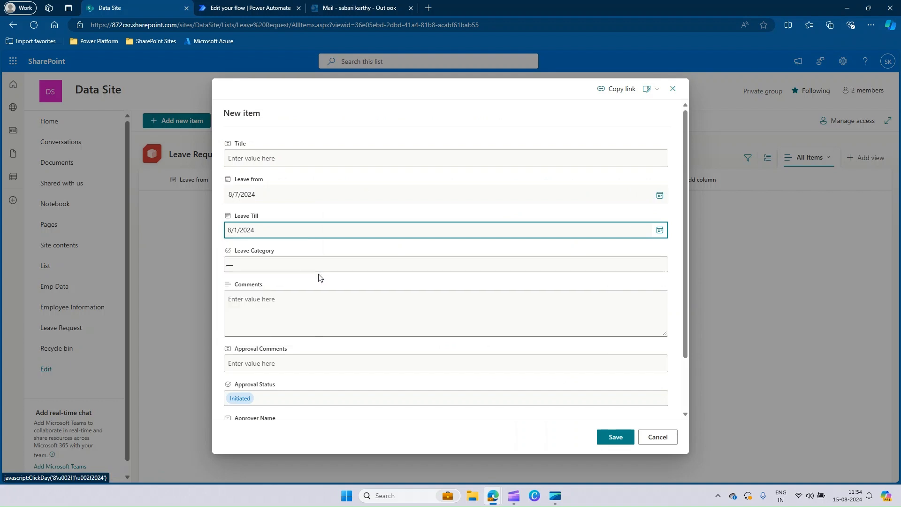
Step: Set the new item's Leave Category to Planned Leave and Comments to NA, and save the item
{"action": "left_click", "coordinate": [264, 269]}
{"action": "left_click", "coordinate": [261, 292]}
{"action": "left_click", "coordinate": [252, 316]}
{"action": "type", "text": "NA"}
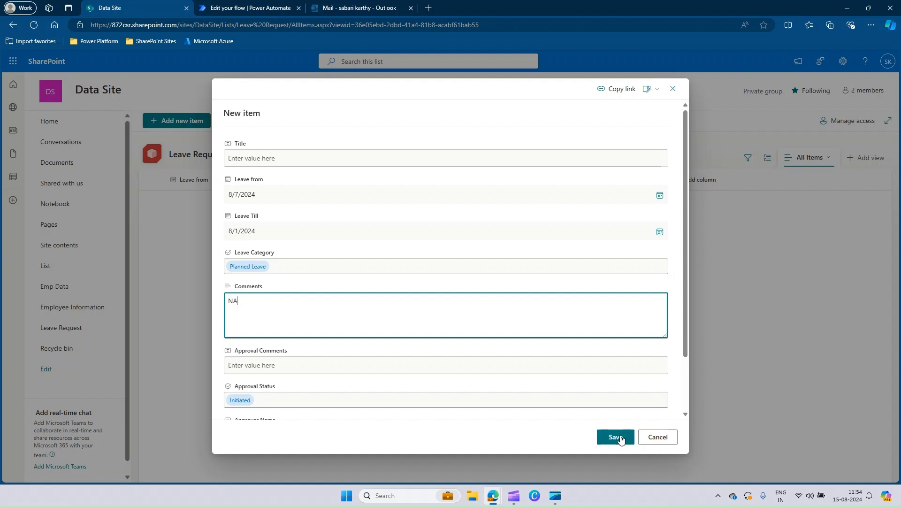
{"action": "left_click", "coordinate": [616, 438]}
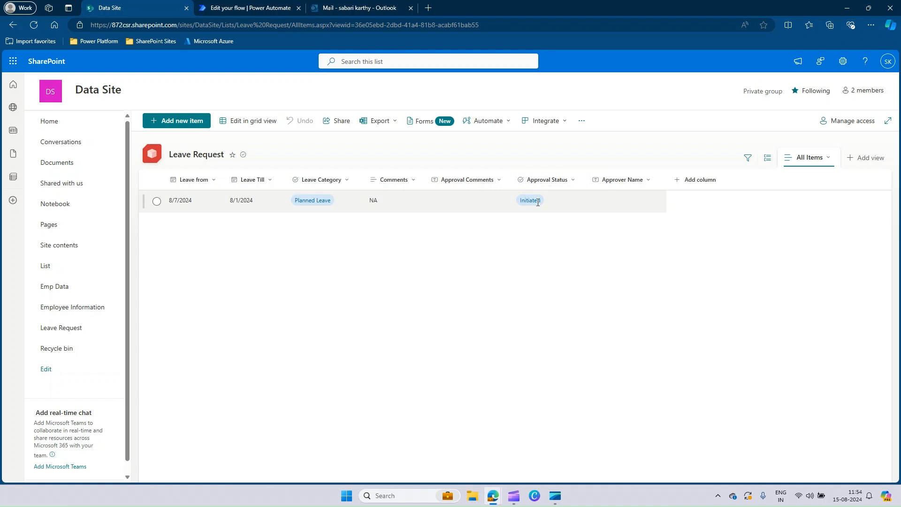
Step: Switch back to the flow's test run in Power Automate and examine the outputs of Get manager (V2)
{"action": "left_click", "coordinate": [245, 7]}
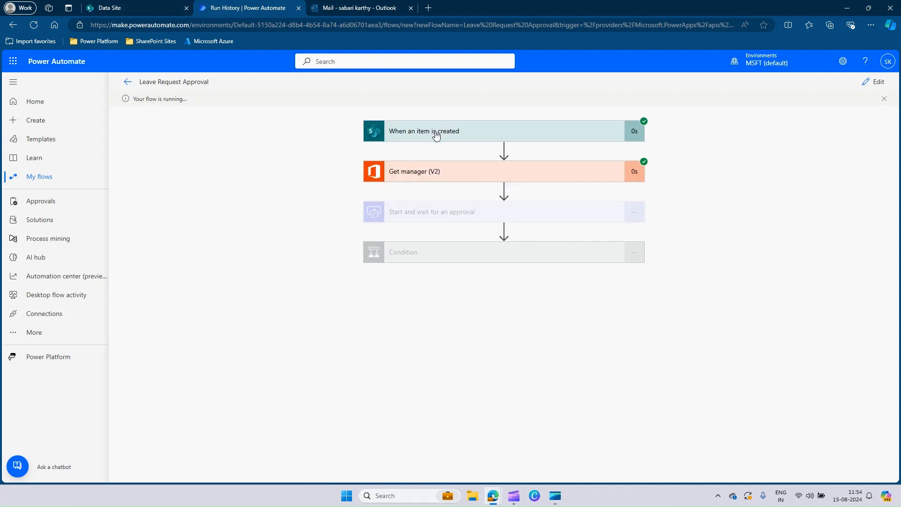
{"action": "left_click", "coordinate": [460, 173]}
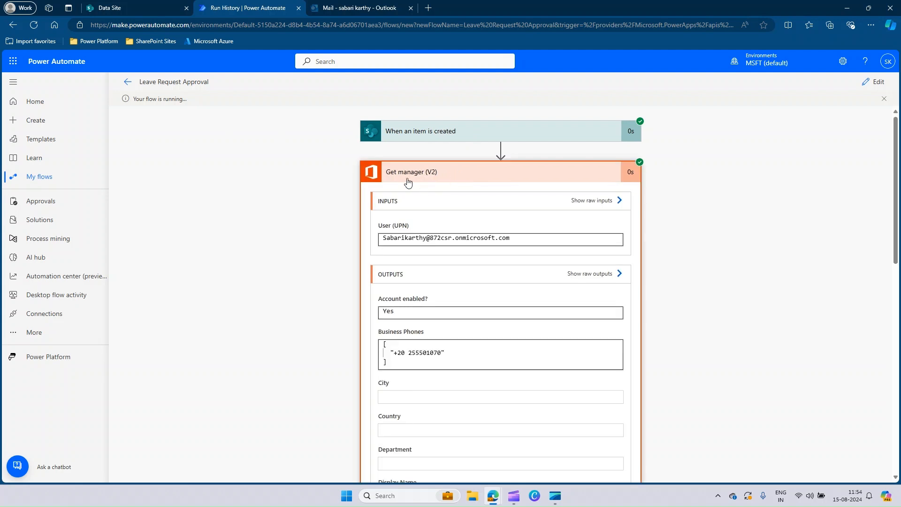
{"action": "scroll", "coordinate": [694, 280], "scroll_direction": "down", "scroll_amount": 3}
{"action": "scroll", "coordinate": [694, 280], "scroll_direction": "down", "scroll_amount": 2}
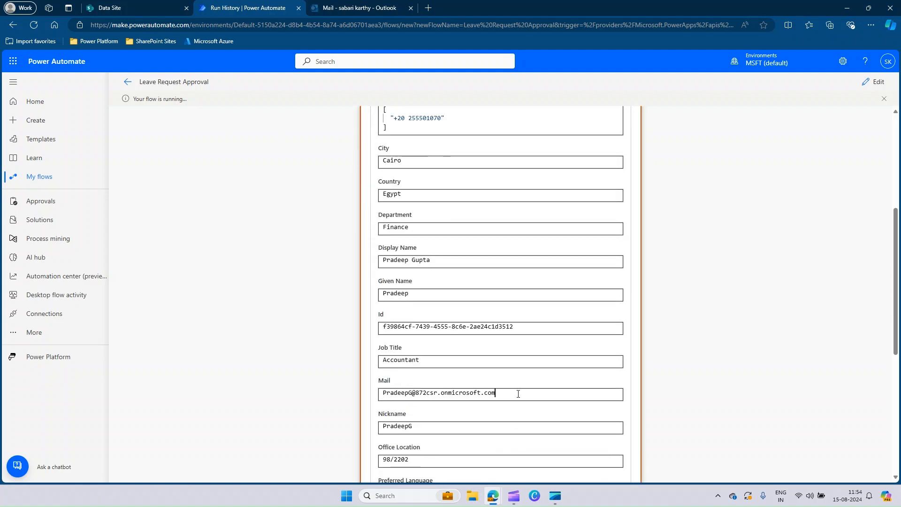
{"action": "scroll", "coordinate": [632, 383], "scroll_direction": "down", "scroll_amount": 6}
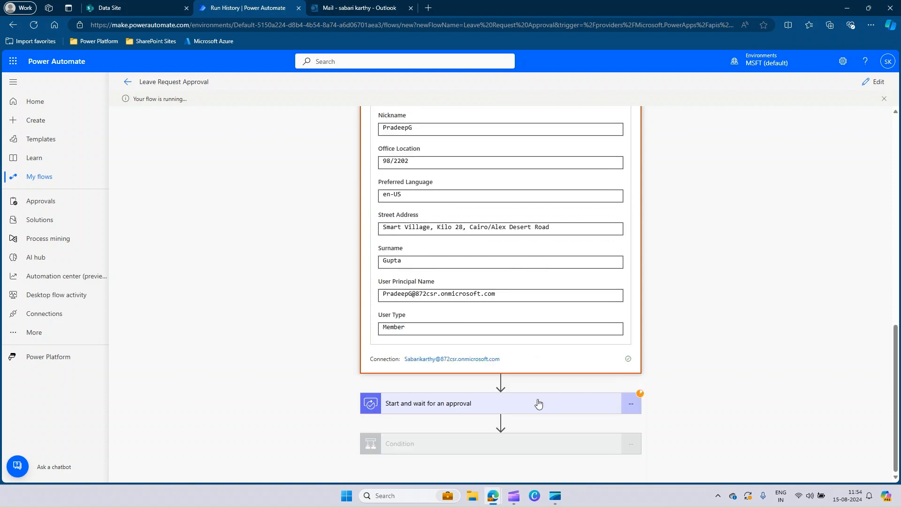
Step: Switch to the manager's Outlook mailbox, open the new leave approval e-mail and review its requester, dates and leave category
{"action": "scroll", "coordinate": [664, 349], "scroll_direction": "down", "scroll_amount": 1}
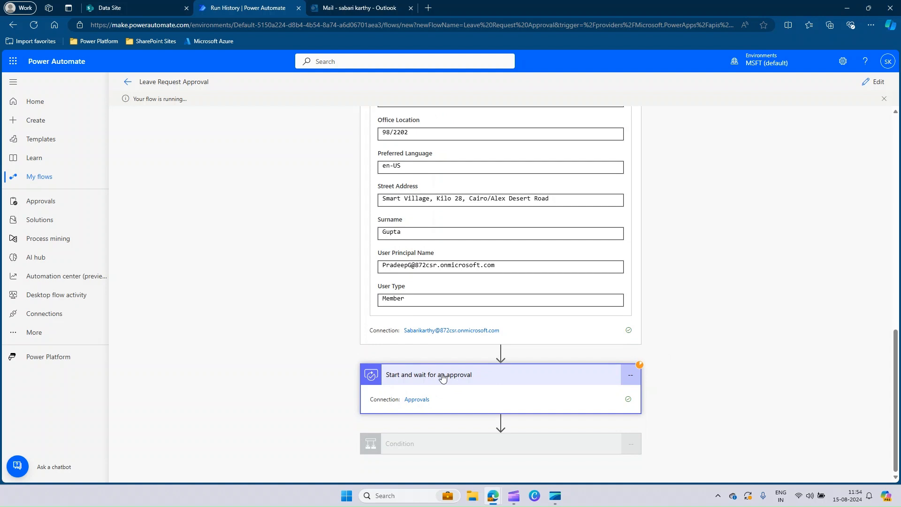
{"action": "mouse_move", "coordinate": [495, 499]}
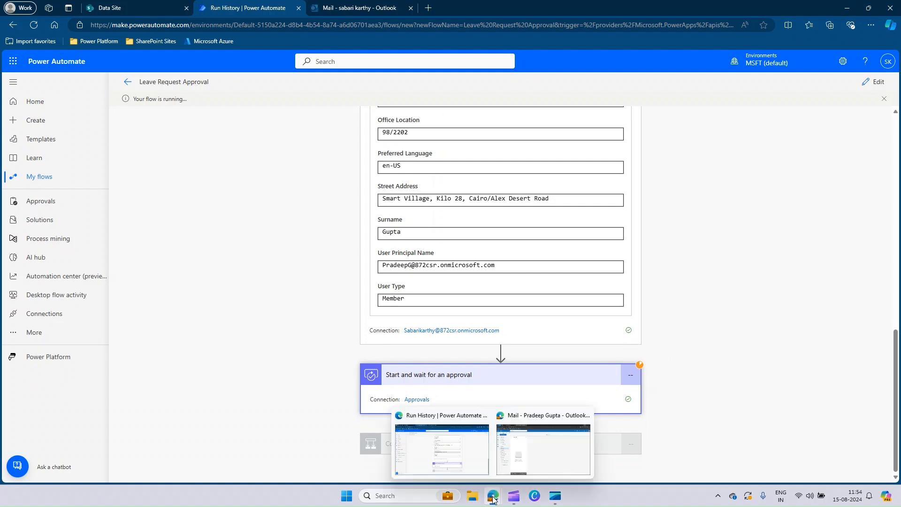
{"action": "left_click", "coordinate": [539, 448]}
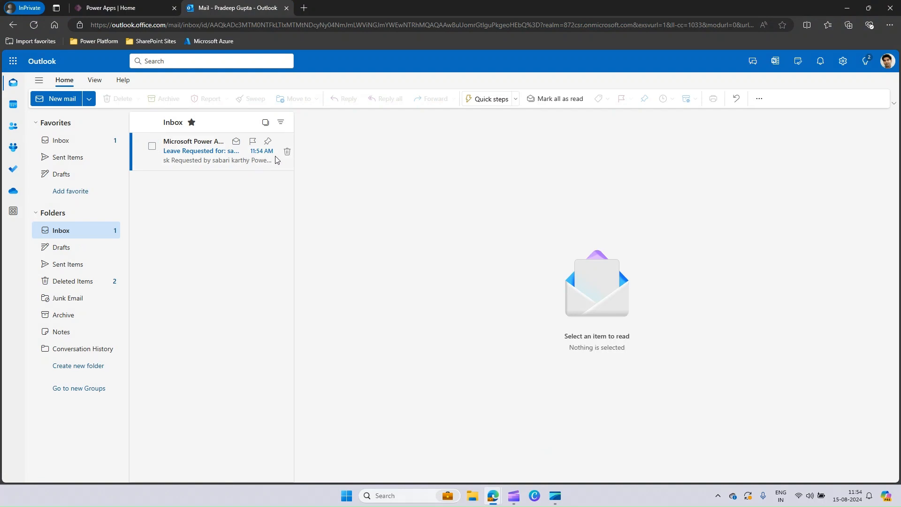
{"action": "left_click", "coordinate": [216, 154]}
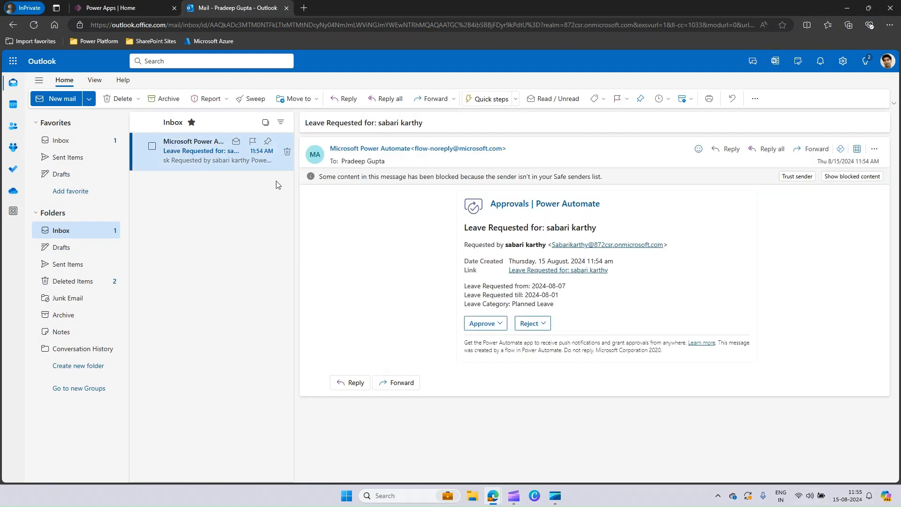
{"action": "left_click_drag", "start_coordinate": [547, 228], "coordinate": [597, 228]}
{"action": "left_click_drag", "start_coordinate": [498, 295], "coordinate": [563, 296]}
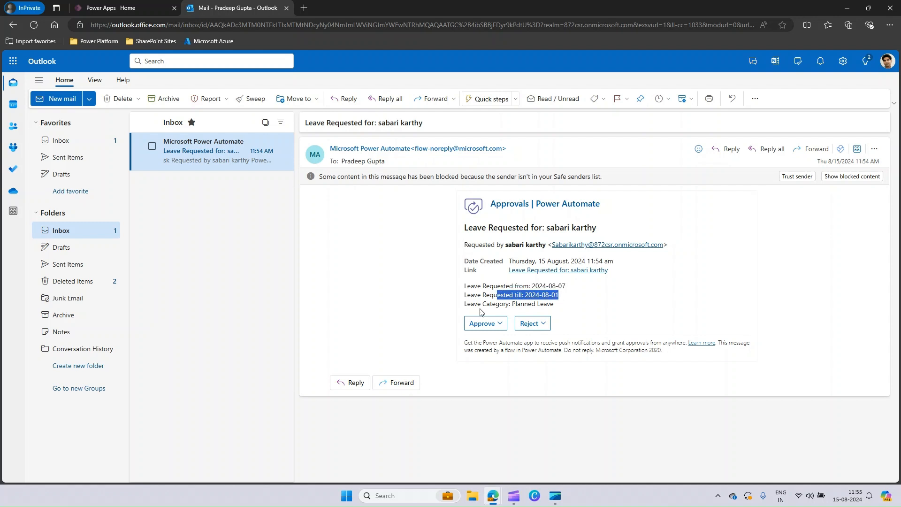
{"action": "left_click_drag", "start_coordinate": [469, 303], "coordinate": [619, 306]}
{"action": "left_click", "coordinate": [618, 306]}
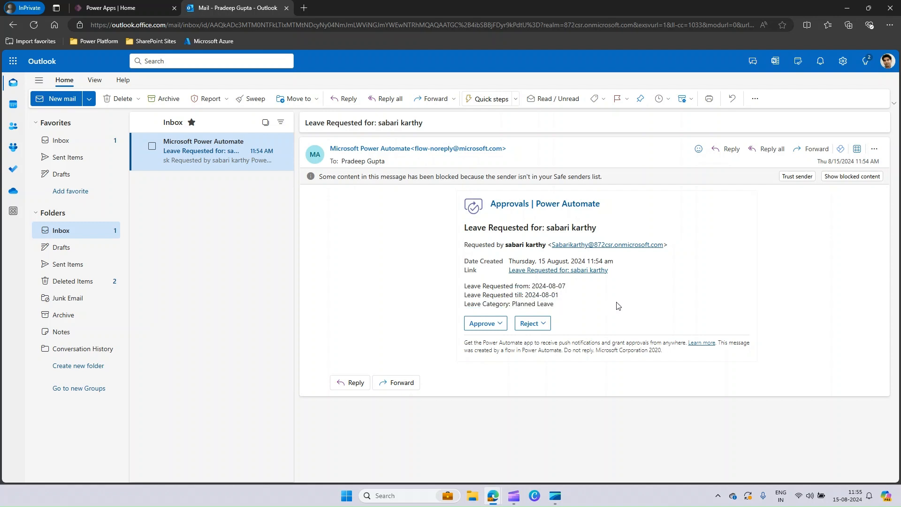
Step: Approve the leave request with the comment "Approved and good to go" and submit the response
{"action": "left_click", "coordinate": [484, 328]}
{"action": "left_click", "coordinate": [489, 374]}
{"action": "type", "text": "Approved and good to go"}
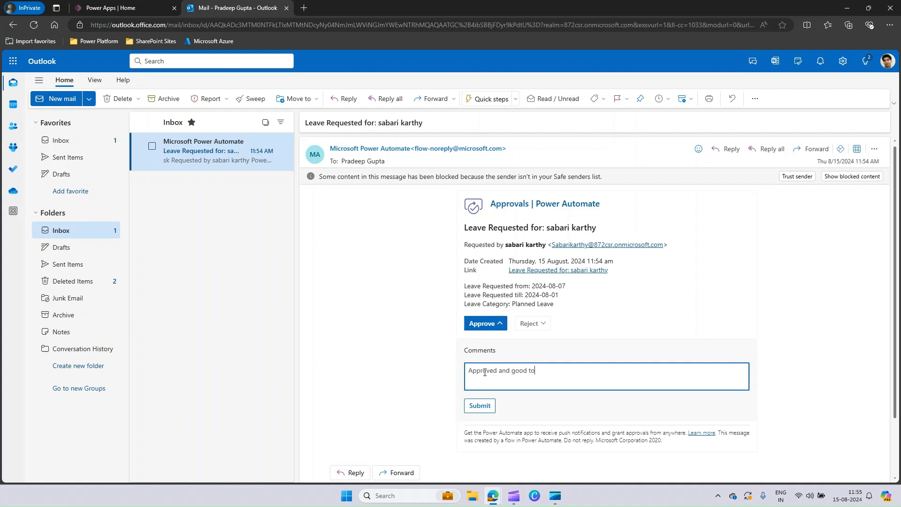
{"action": "left_click", "coordinate": [479, 407]}
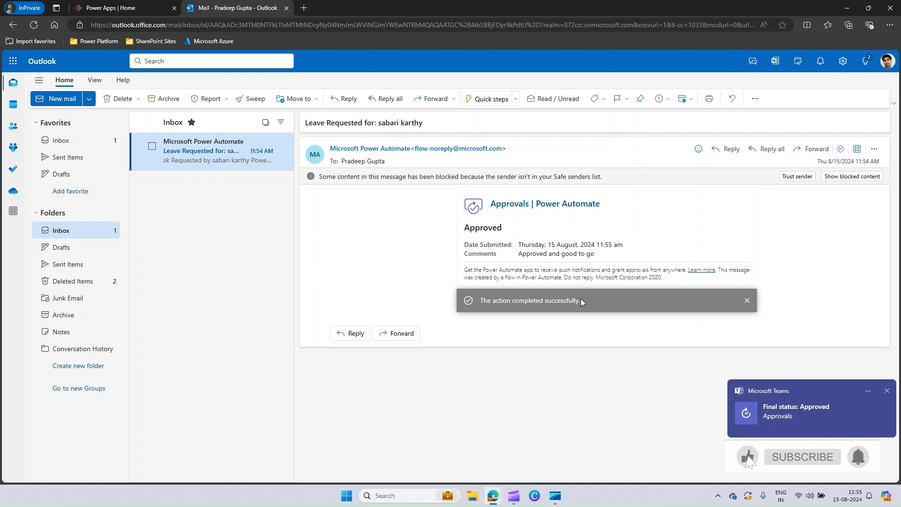
Step: Switch back to the flow run in Power Automate and examine the outputs of Start and wait for an approval, including the response comments
{"action": "mouse_move", "coordinate": [493, 496]}
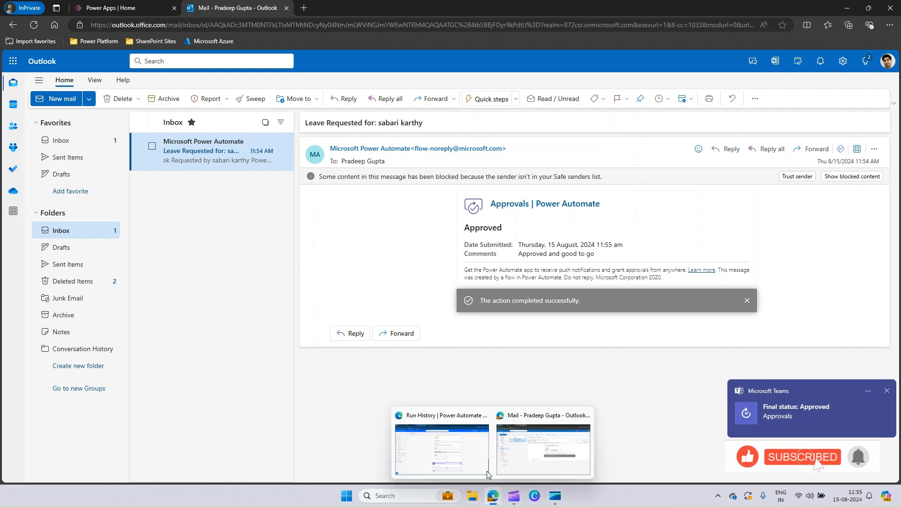
{"action": "left_click", "coordinate": [458, 448]}
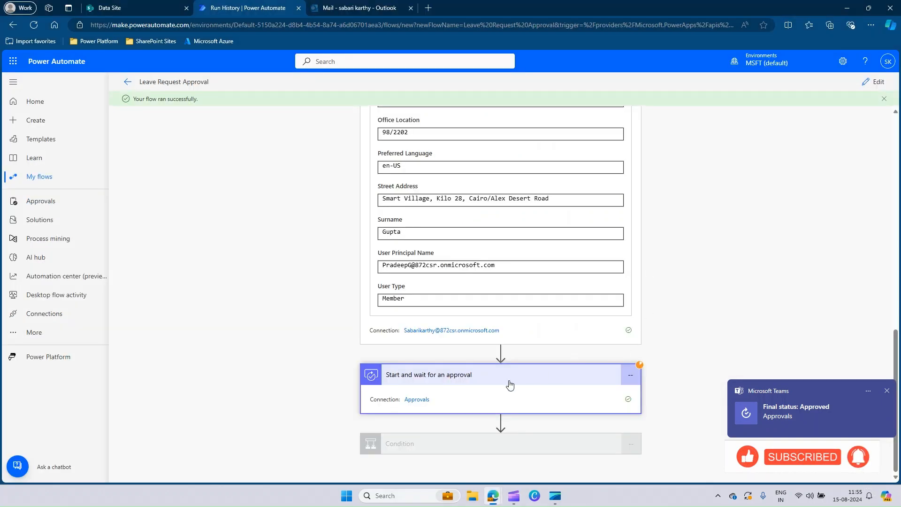
{"action": "left_click", "coordinate": [492, 379]}
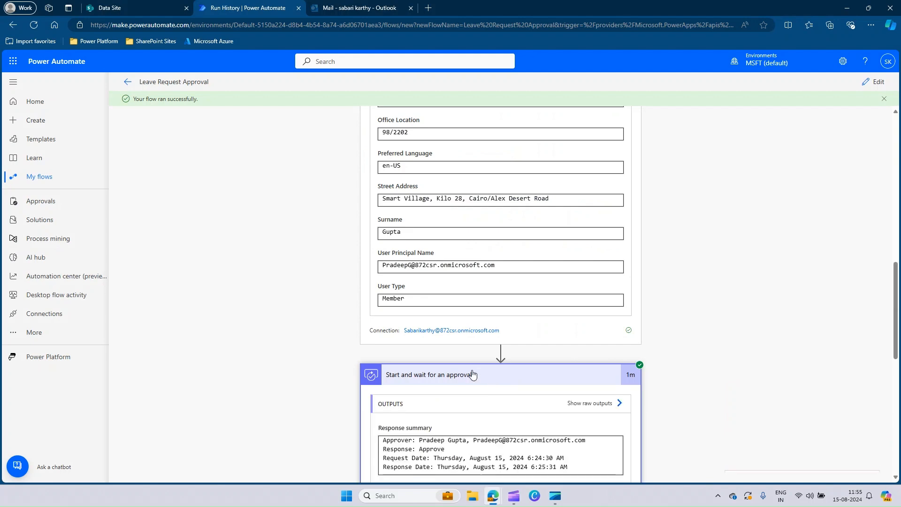
{"action": "scroll", "coordinate": [740, 365], "scroll_direction": "down", "scroll_amount": 5}
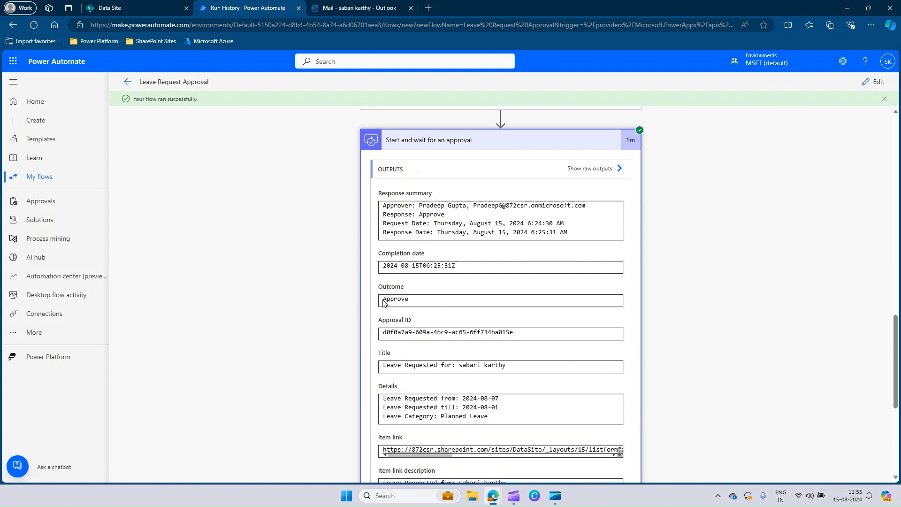
{"action": "scroll", "coordinate": [751, 307], "scroll_direction": "down", "scroll_amount": 4}
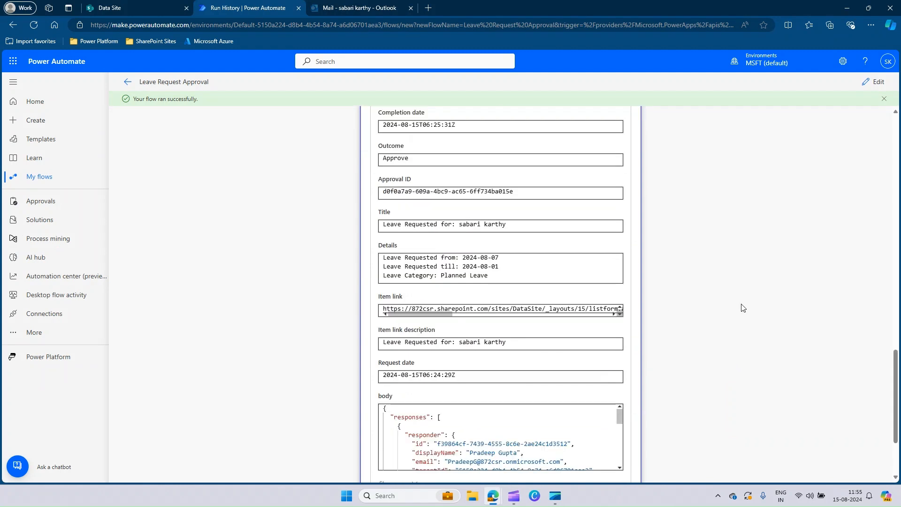
{"action": "scroll", "coordinate": [688, 319], "scroll_direction": "down", "scroll_amount": 1}
{"action": "scroll", "coordinate": [589, 322], "scroll_direction": "down", "scroll_amount": 5}
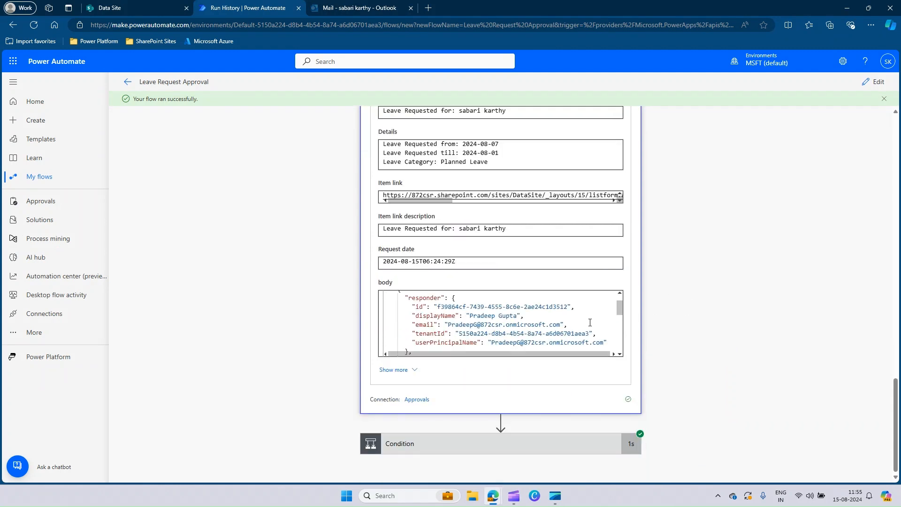
{"action": "left_click", "coordinate": [453, 318]}
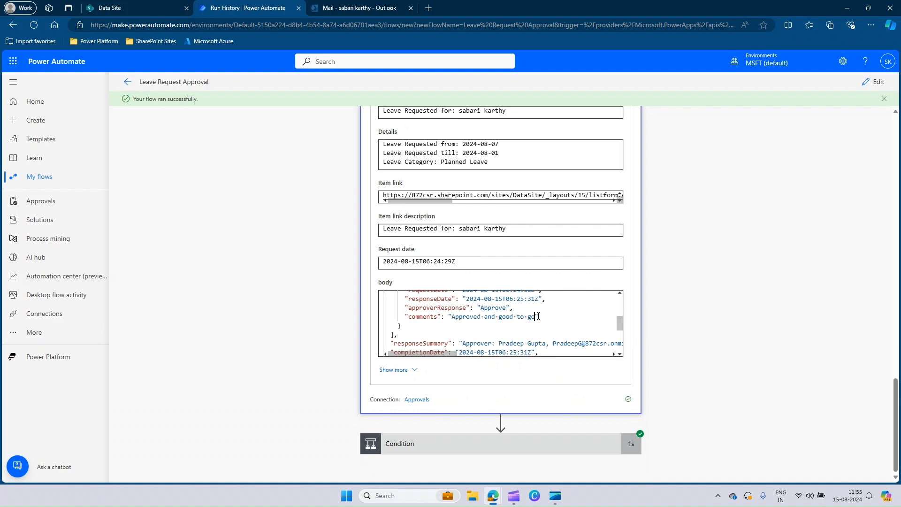
Step: Inspect the run's Condition and its If yes branch, and reload the SharePoint Leave Request list to check the item's approval fields
{"action": "left_click", "coordinate": [522, 450]}
{"action": "scroll", "coordinate": [709, 381], "scroll_direction": "down", "scroll_amount": 3}
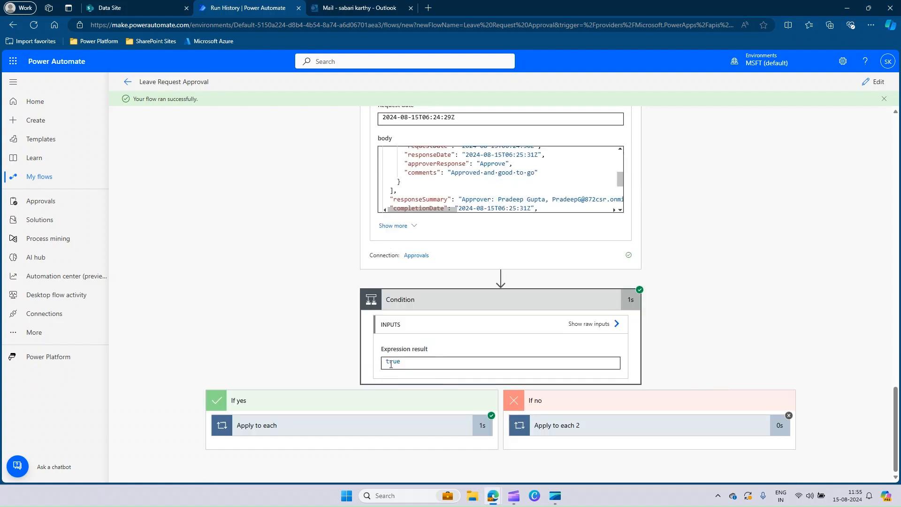
{"action": "left_click", "coordinate": [419, 428]}
{"action": "scroll", "coordinate": [694, 315], "scroll_direction": "down", "scroll_amount": 2}
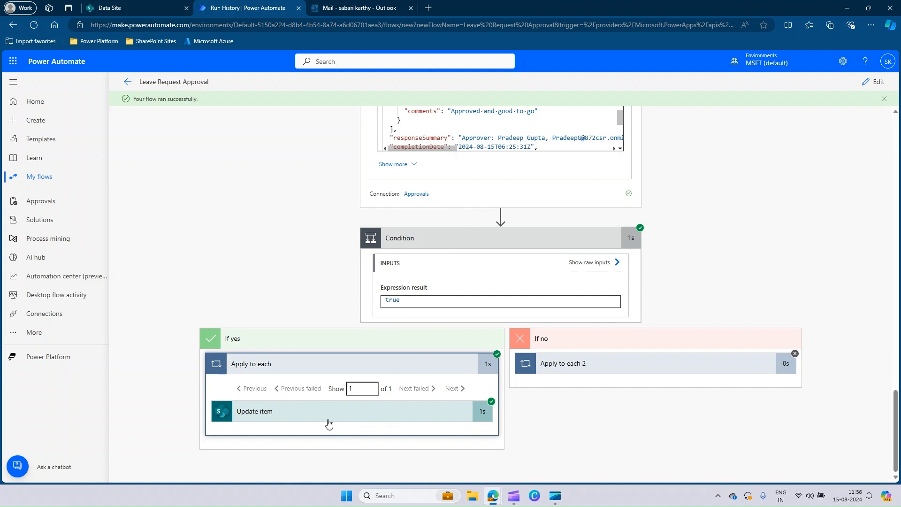
{"action": "left_click", "coordinate": [130, 9]}
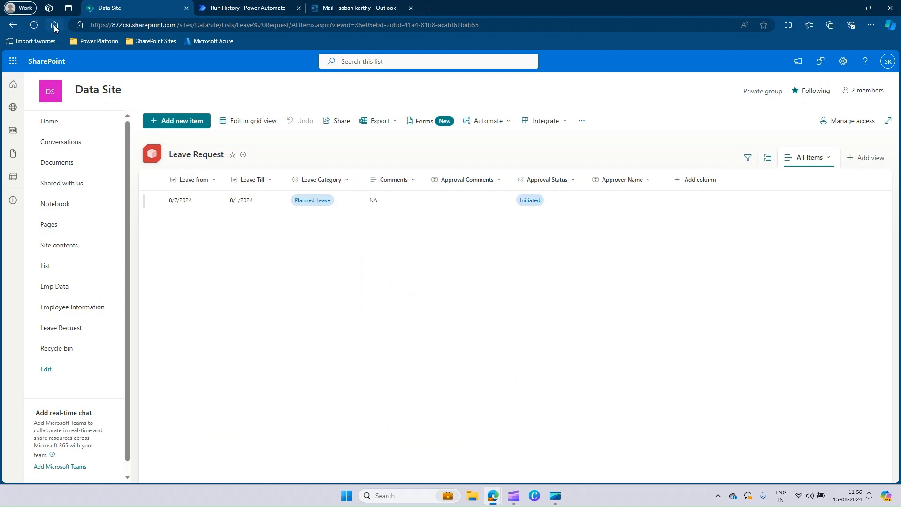
{"action": "left_click", "coordinate": [33, 26]}
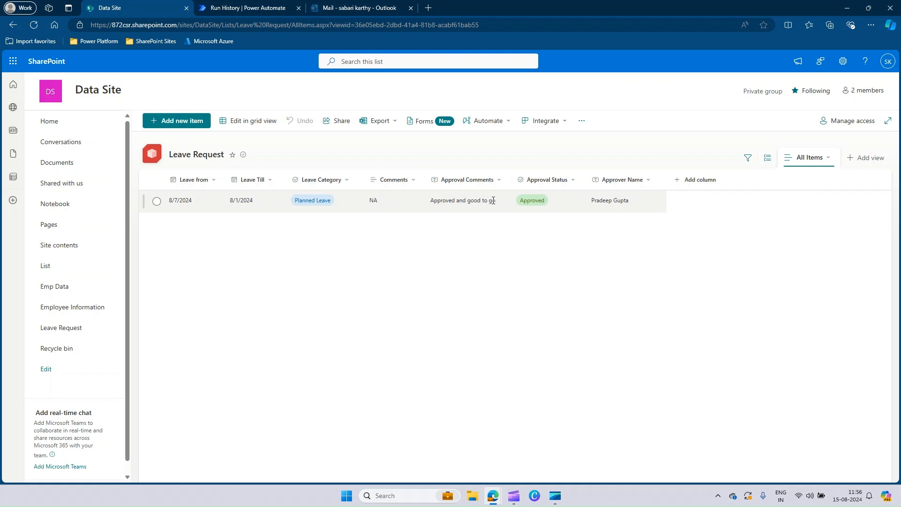
Step: Add a Leave Request item with Leave from 8/29/2024, Leave Till 8/30/2024 and Leave Category Vacation, and save it
{"action": "left_click", "coordinate": [177, 122]}
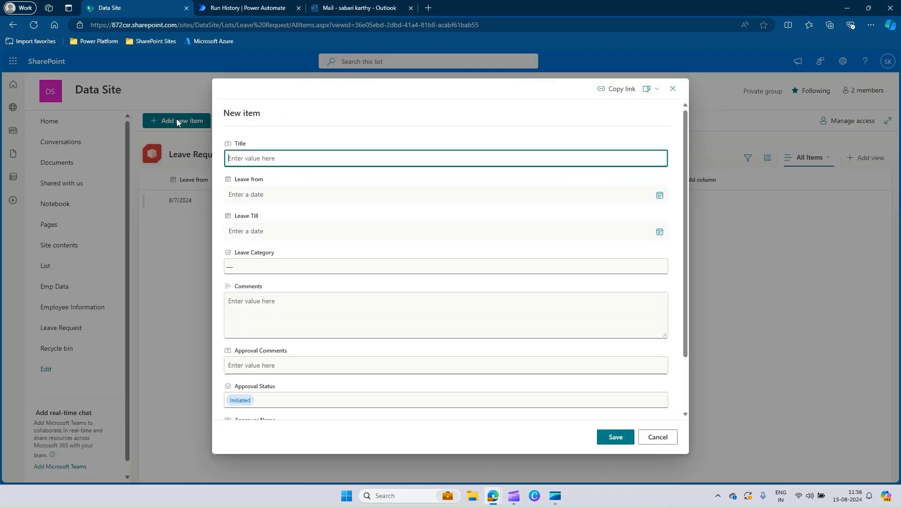
{"action": "left_click", "coordinate": [660, 194]}
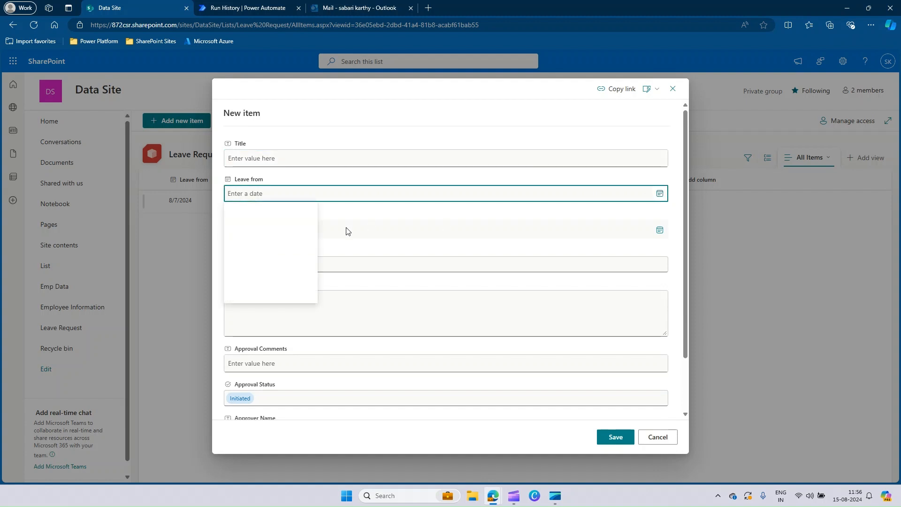
{"action": "left_click", "coordinate": [287, 276]}
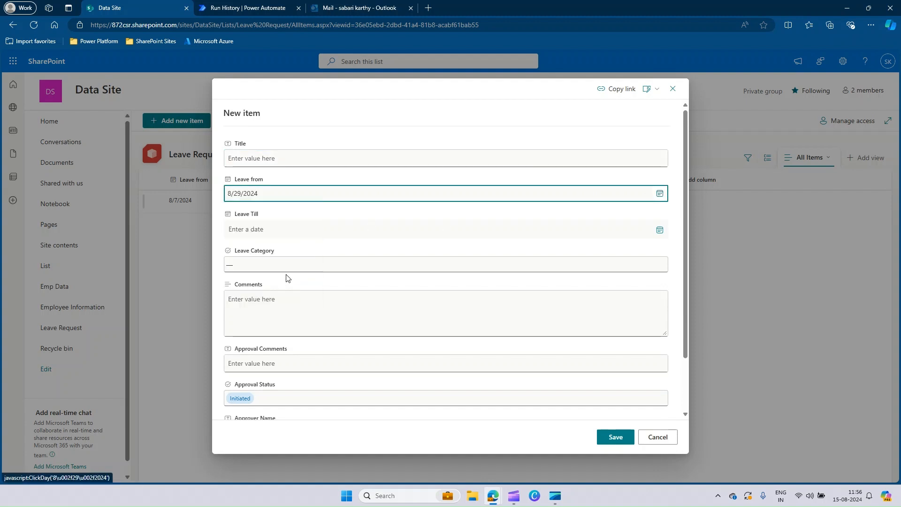
{"action": "left_click", "coordinate": [289, 233]}
{"action": "left_click", "coordinate": [664, 230]}
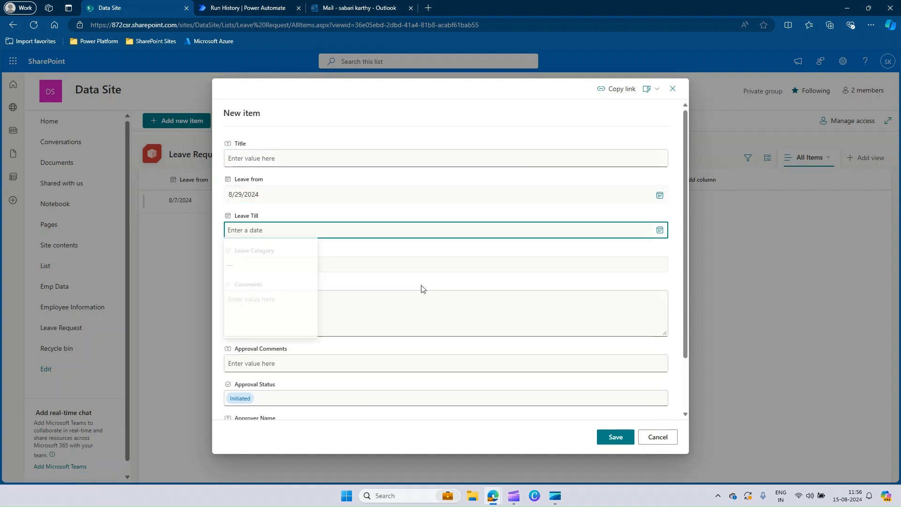
{"action": "left_click", "coordinate": [302, 315]}
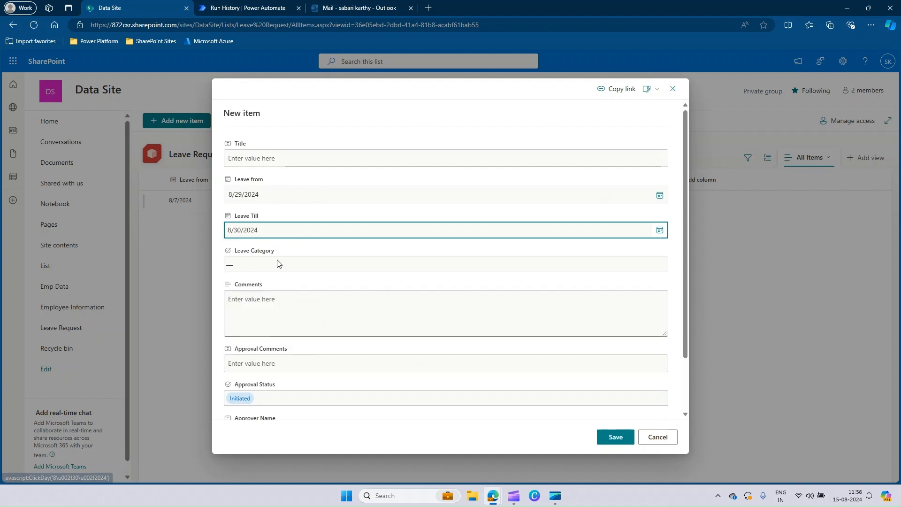
{"action": "left_click", "coordinate": [277, 261]}
{"action": "left_click", "coordinate": [296, 327]}
{"action": "left_click", "coordinate": [617, 436]}
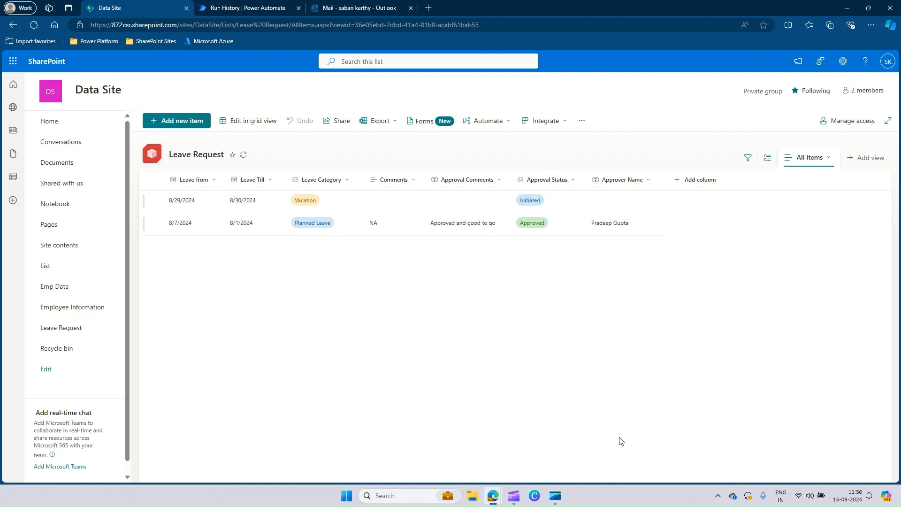
Step: Switch to the Leave Request Approval flow's details in Power Automate and refresh its run history to check for the new run
{"action": "left_click", "coordinate": [261, 8]}
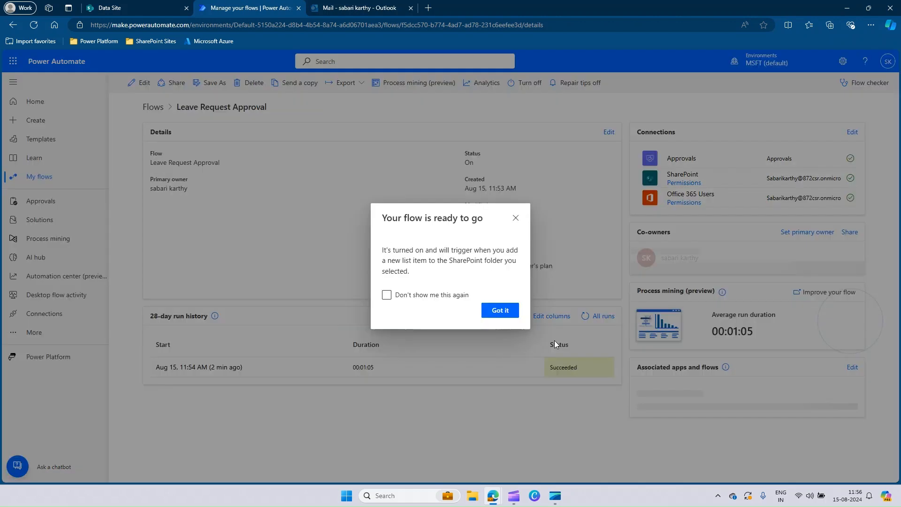
{"action": "left_click", "coordinate": [499, 358]}
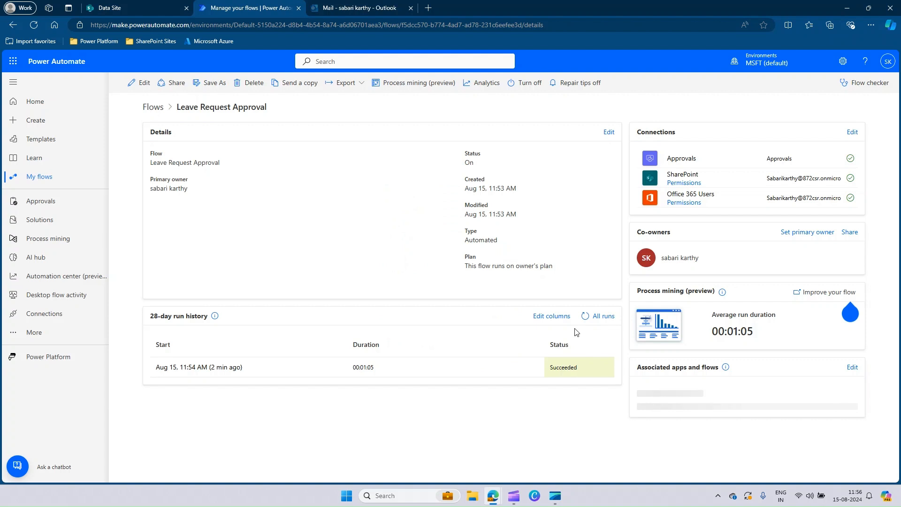
{"action": "left_click", "coordinate": [585, 317]}
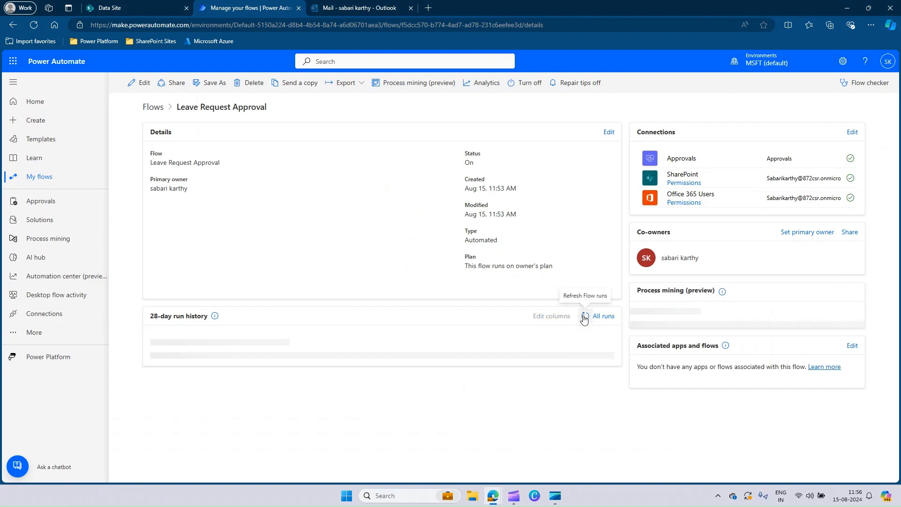
{"action": "left_click", "coordinate": [585, 316]}
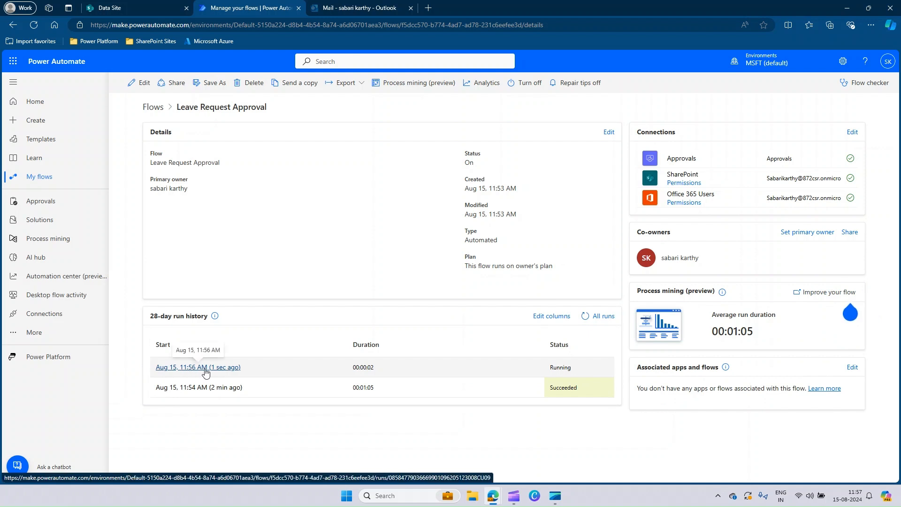
{"action": "left_click", "coordinate": [585, 316]}
Step: Switch to the manager's Outlook mailbox, reload the inbox and review the newest approval e-mail, for the Vacation leave
{"action": "mouse_move", "coordinate": [496, 502]}
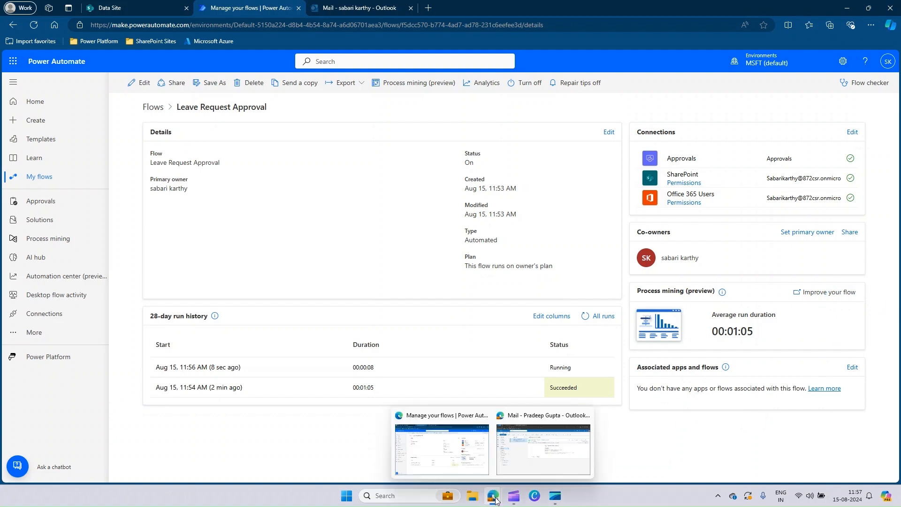
{"action": "left_click", "coordinate": [544, 449]}
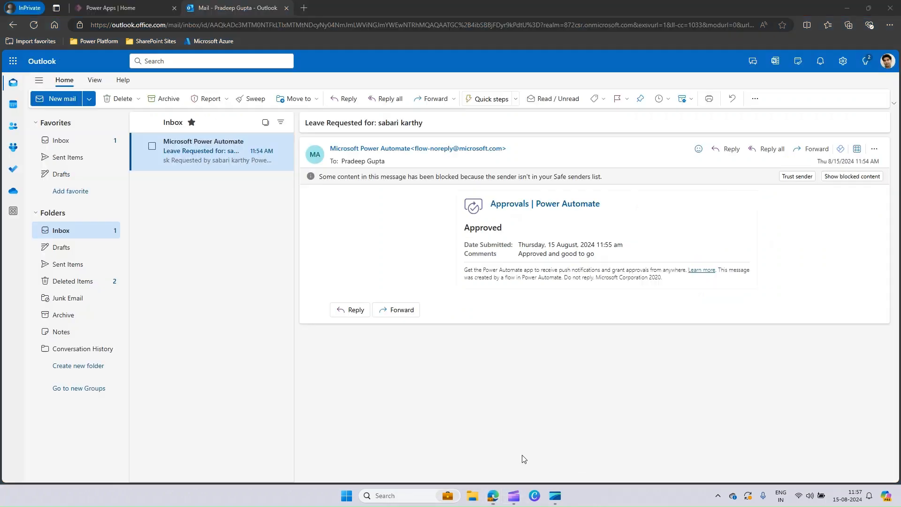
{"action": "left_click", "coordinate": [35, 26]}
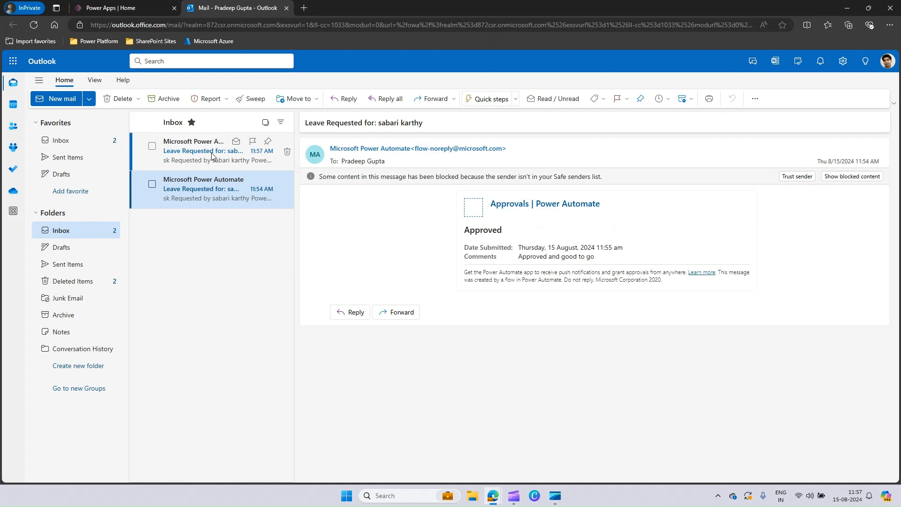
{"action": "left_click", "coordinate": [203, 155]}
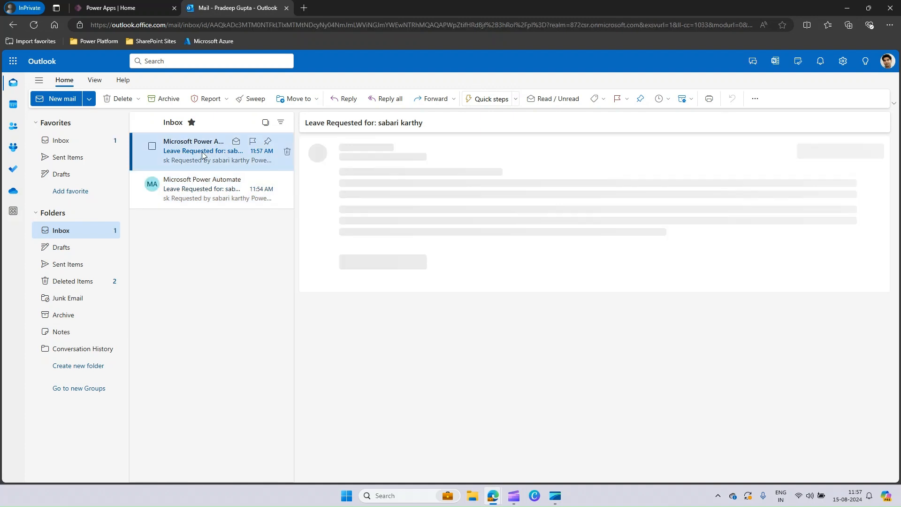
{"action": "left_click_drag", "start_coordinate": [513, 305], "coordinate": [540, 308]}
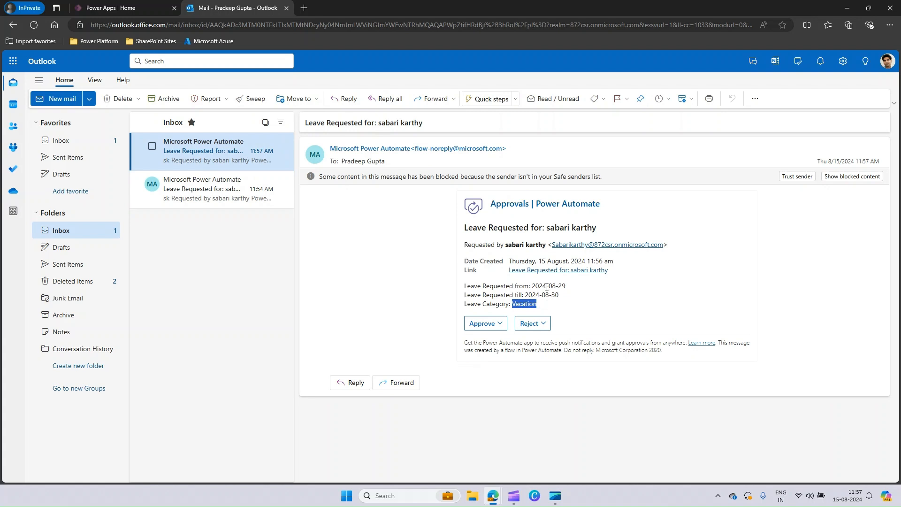
Step: Reject the Vacation leave request with the comment "Already multiple leaves on the same day" and submit the response
{"action": "left_click", "coordinate": [545, 323]}
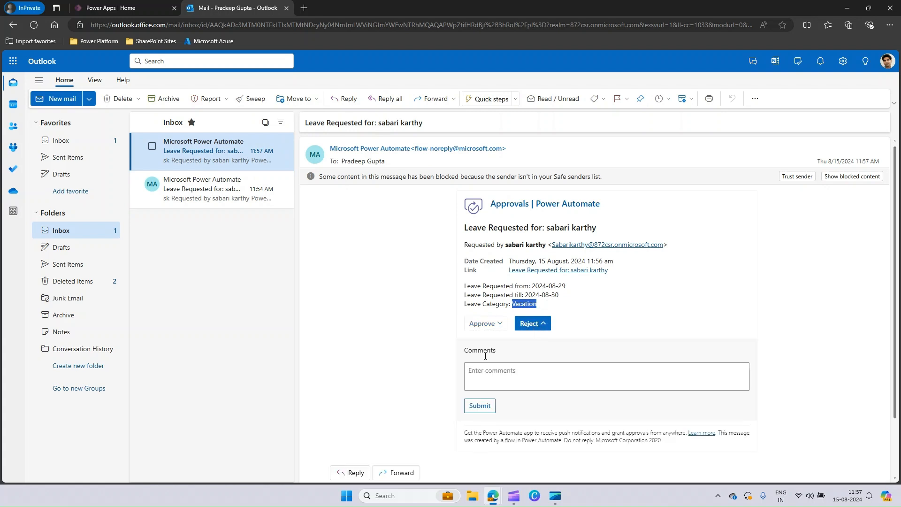
{"action": "left_click", "coordinate": [479, 374]}
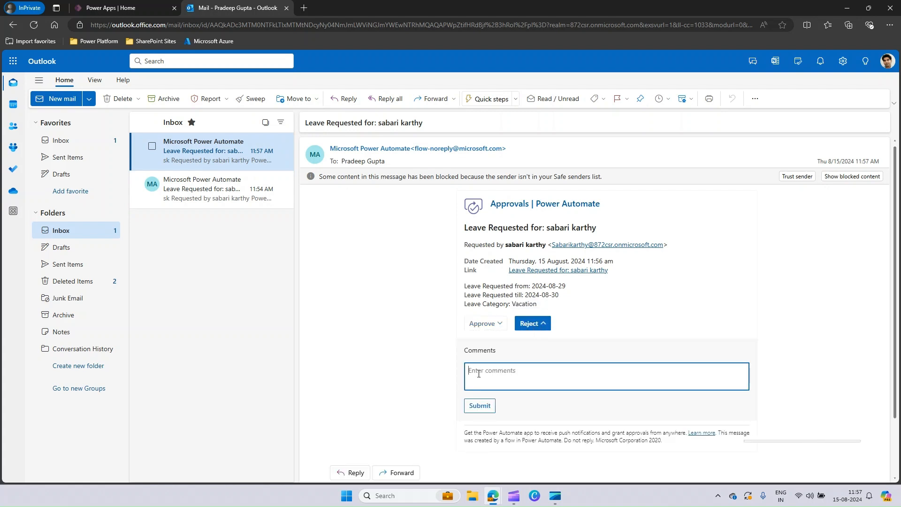
{"action": "type", "text": "Already"}
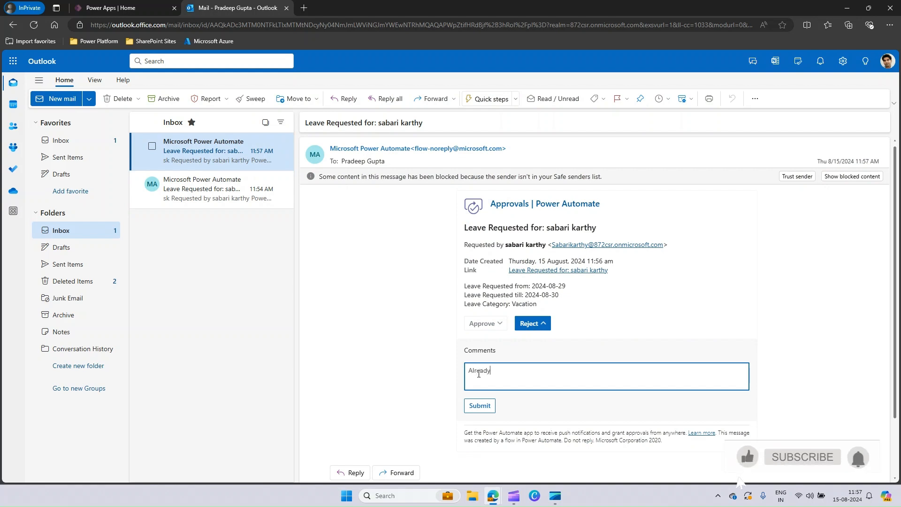
{"action": "type", "text": " multiple l"}
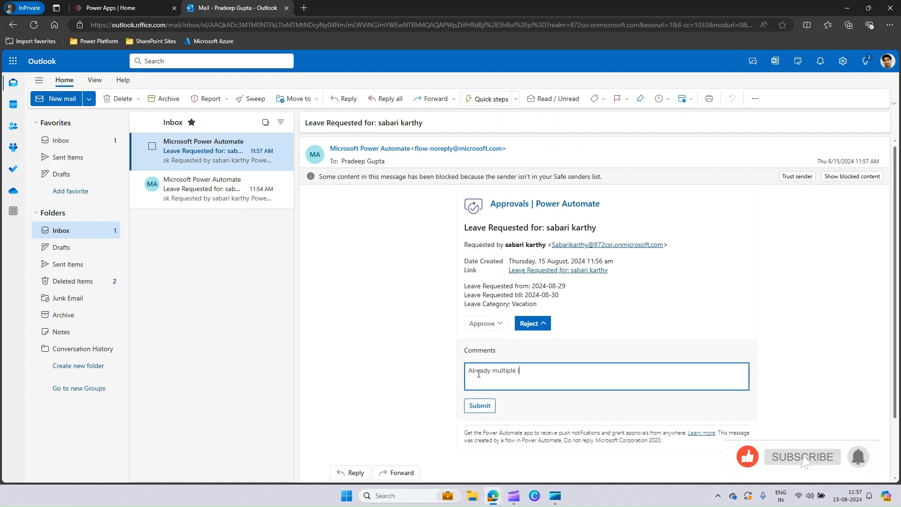
{"action": "type", "text": "eacves"}
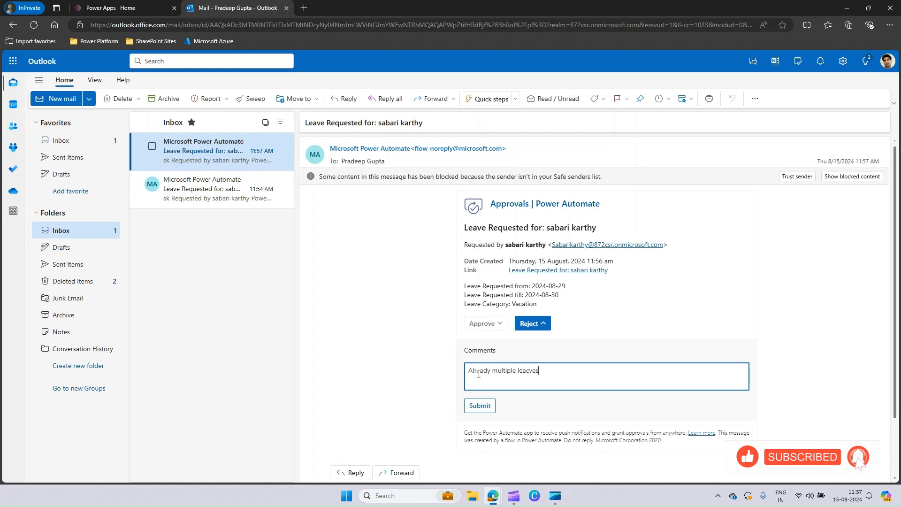
{"action": "key", "text": "BackSpace"}
{"action": "key", "text": "BackSpace"}
{"action": "key", "text": "BackSpace"}
{"action": "key", "text": "BackSpace"}
{"action": "type", "text": "ves on the same day"}
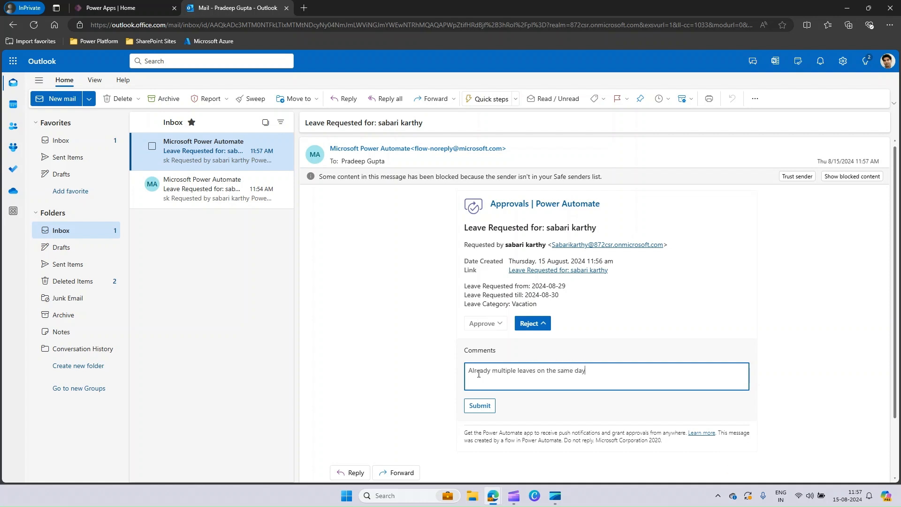
{"action": "left_click", "coordinate": [488, 407]}
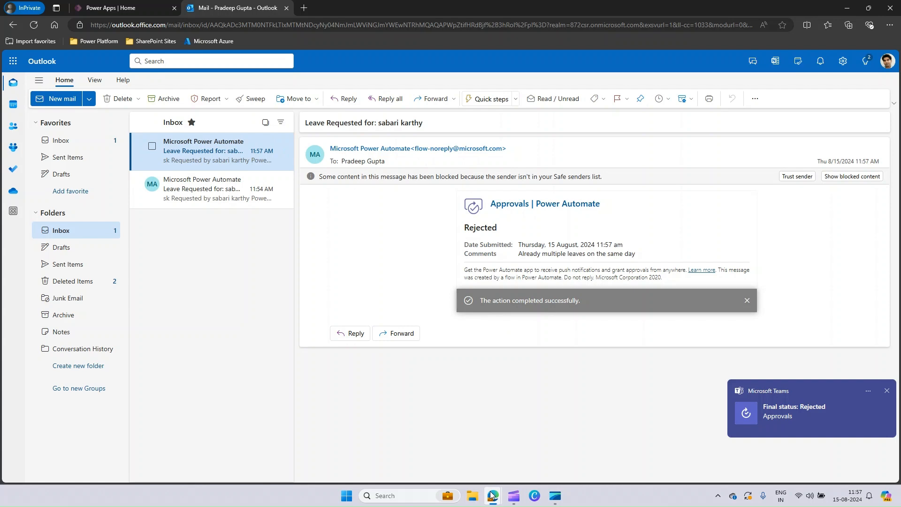
Step: Switch to the SharePoint Leave Request list and reload it to check the Vacation item's approval comments, status and approver name
{"action": "mouse_move", "coordinate": [492, 495]}
{"action": "left_click", "coordinate": [455, 460]}
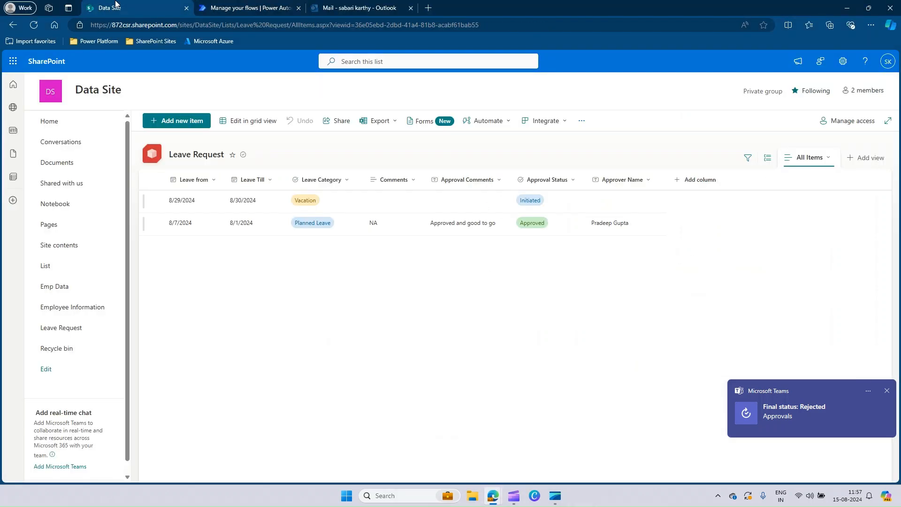
{"action": "left_click", "coordinate": [33, 25]}
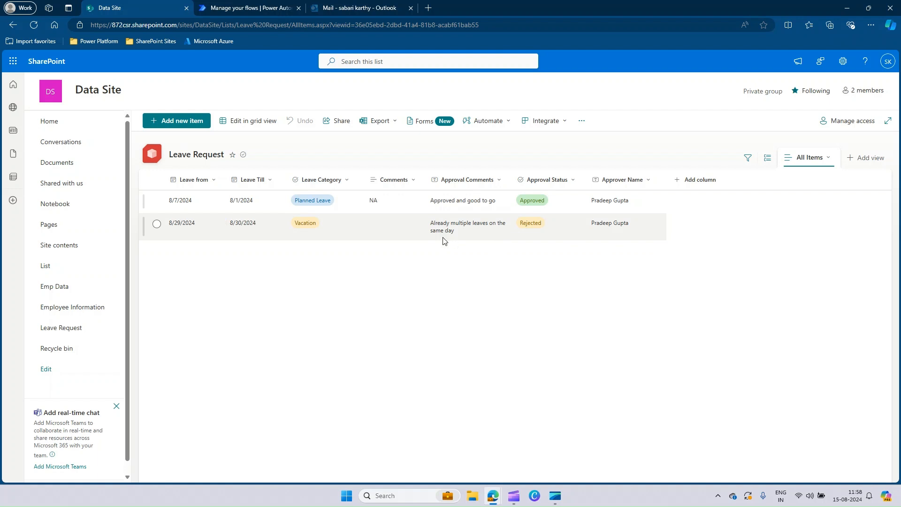
Step: Switch to the Leave Request Approval flow in Power Automate and refresh its 28-day run history to check the latest run
{"action": "left_click", "coordinate": [254, 10]}
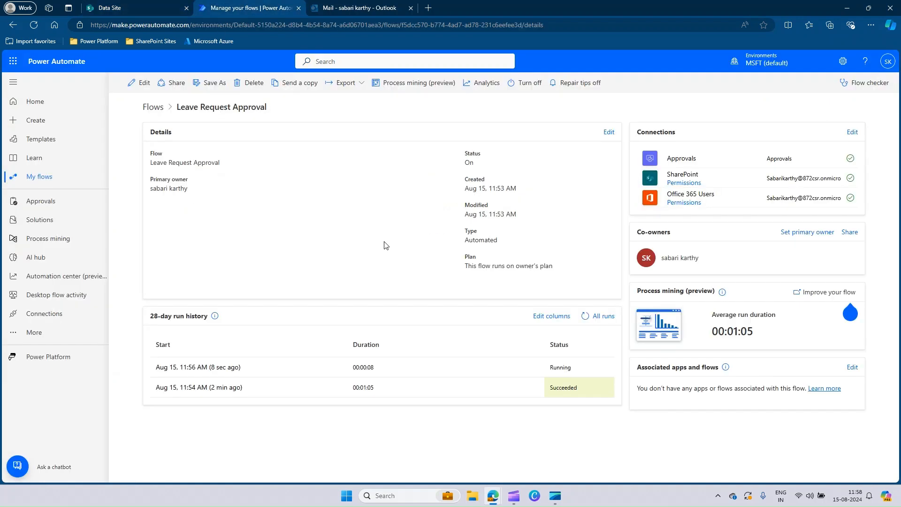
{"action": "left_click", "coordinate": [586, 317]}
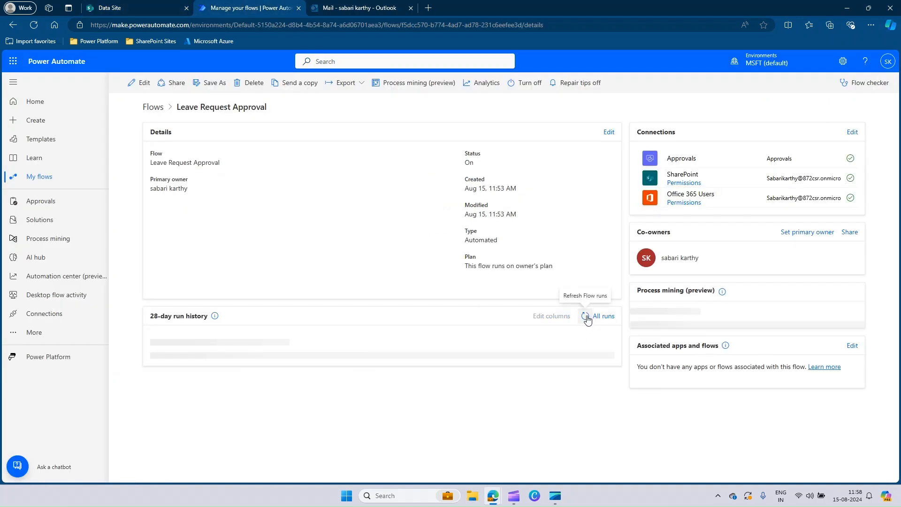